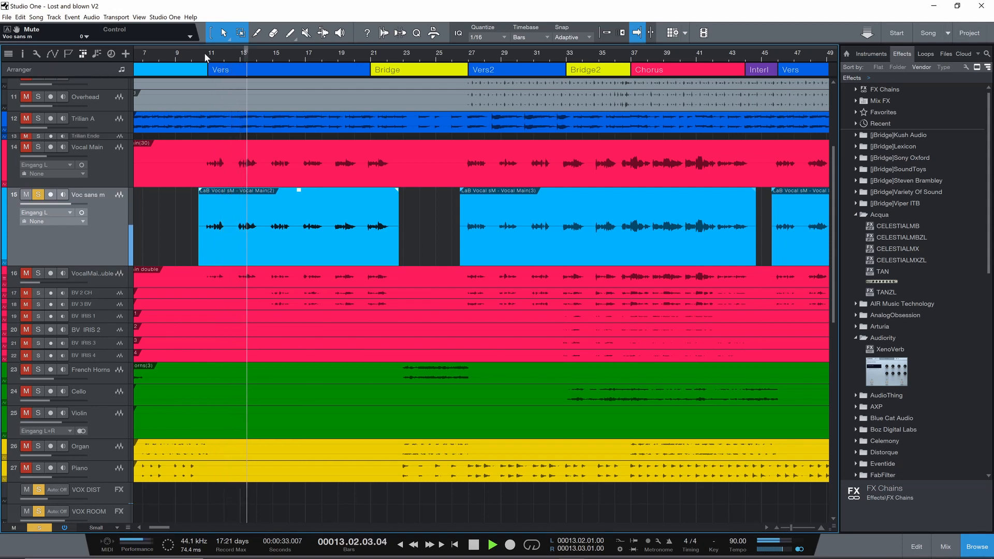
Step: Stop playback and open the first clip of the Voc sans m track in Melodyne, focused on bar 11
key("space")
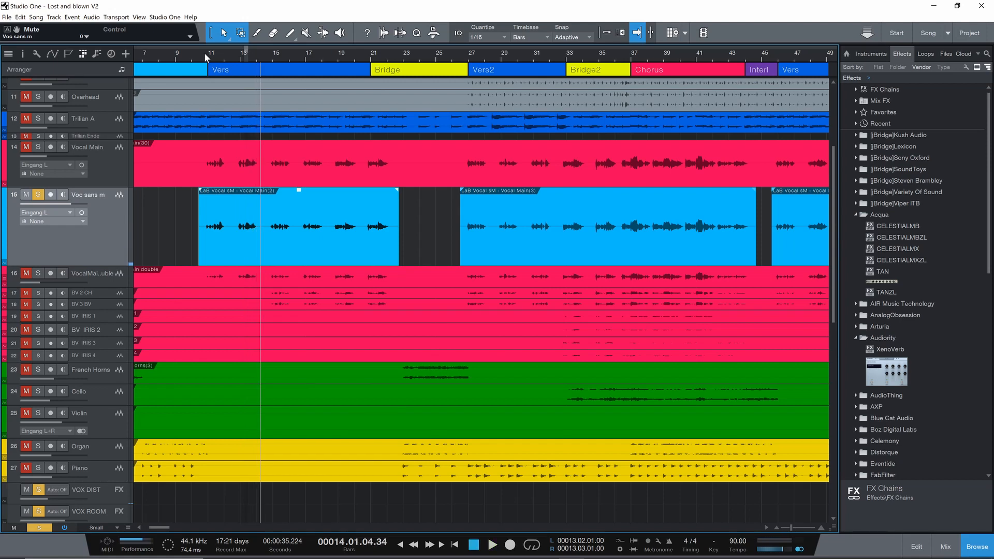
scroll(212, 189, "down", 3)
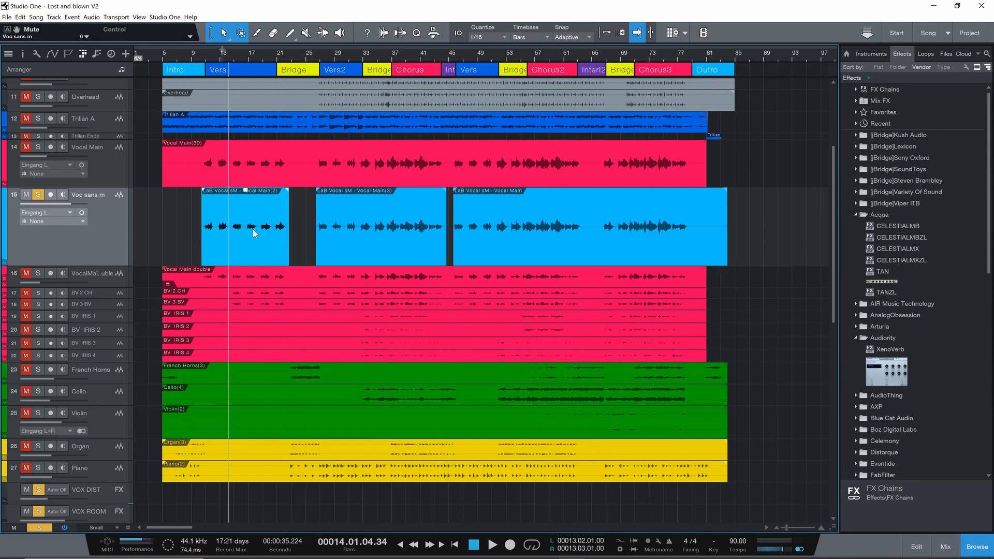
right_click(234, 220)
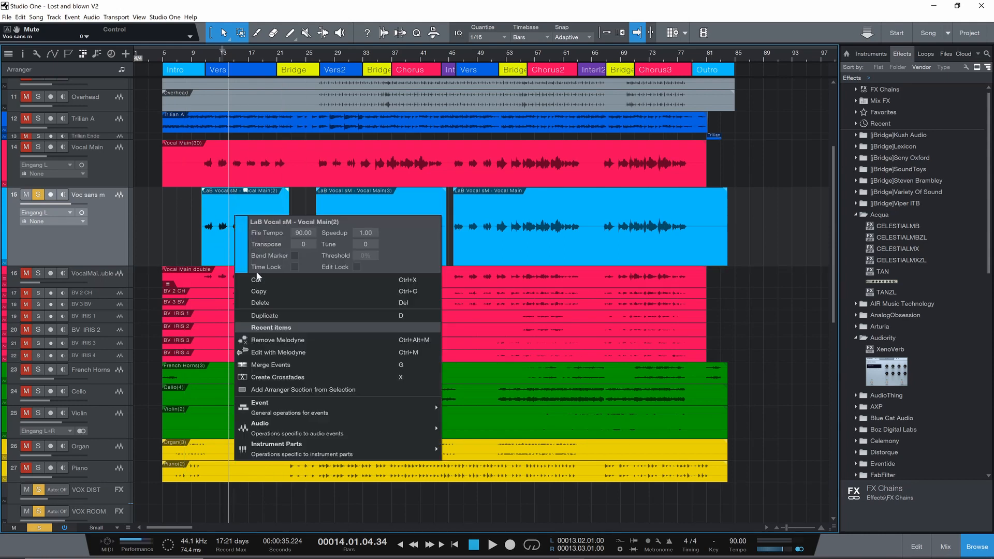
left_click(278, 352)
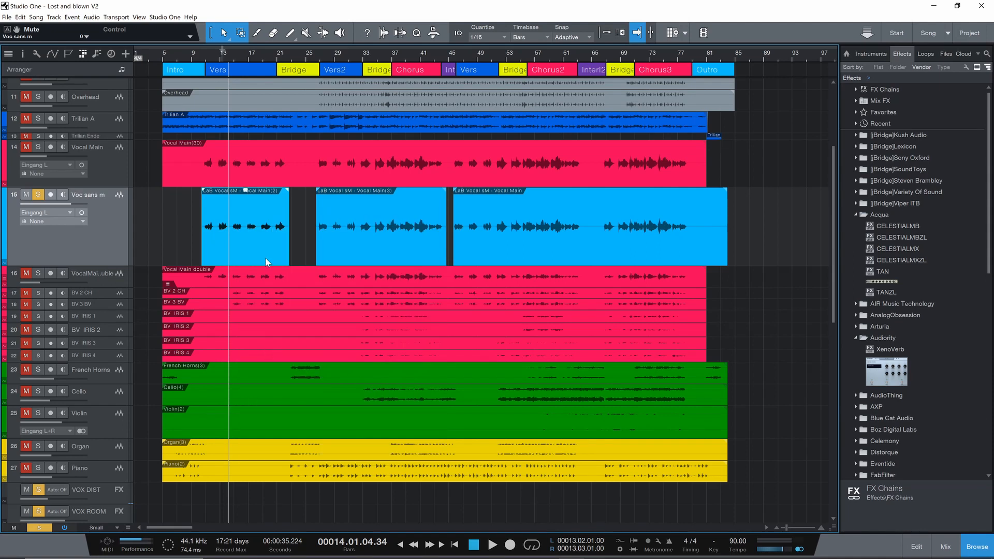
left_click_drag(360, 334, 366, 435)
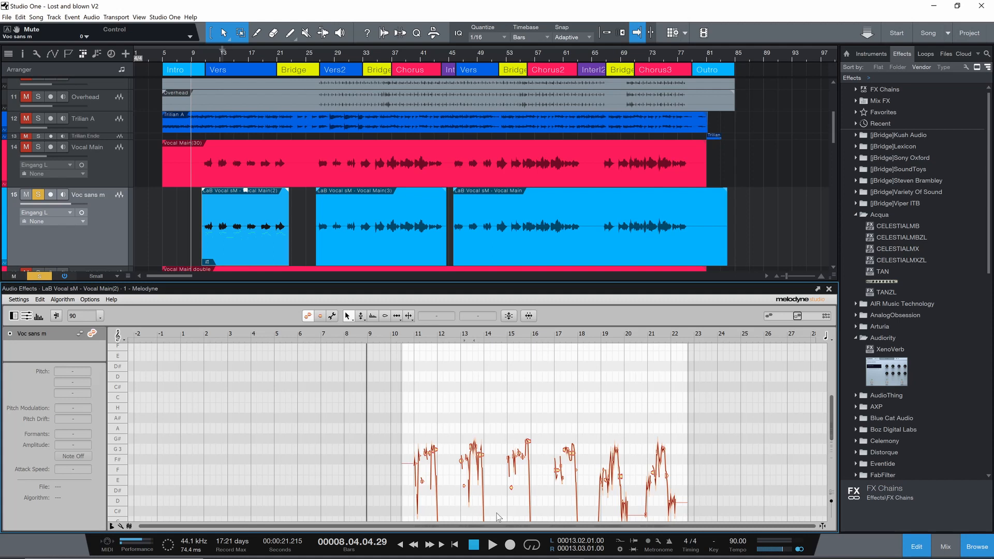
left_click_drag(434, 335, 272, 408)
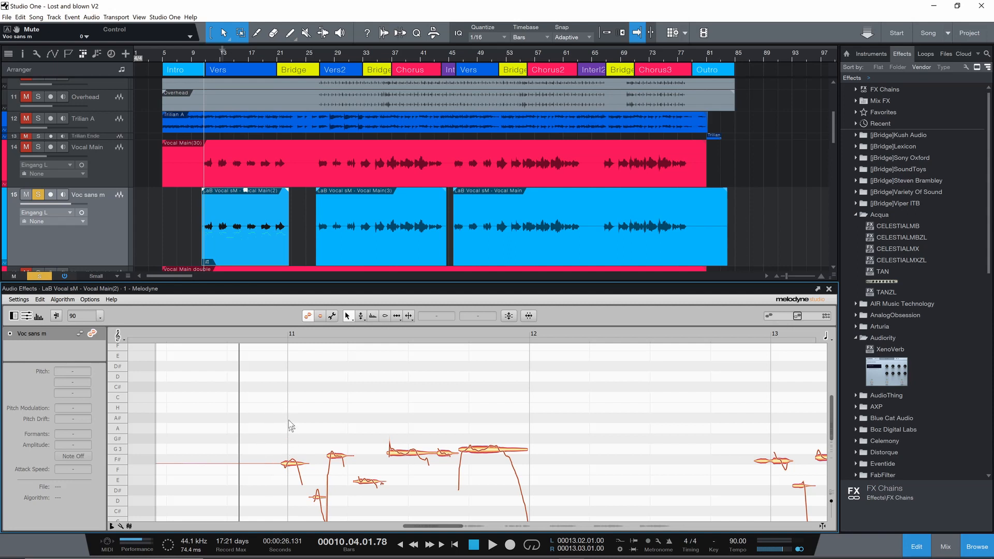
Step: Try correcting the pitch of all notes in bar 11 with pitch center at 100% and pitch drift near maximum
left_click_drag(268, 407, 564, 517)
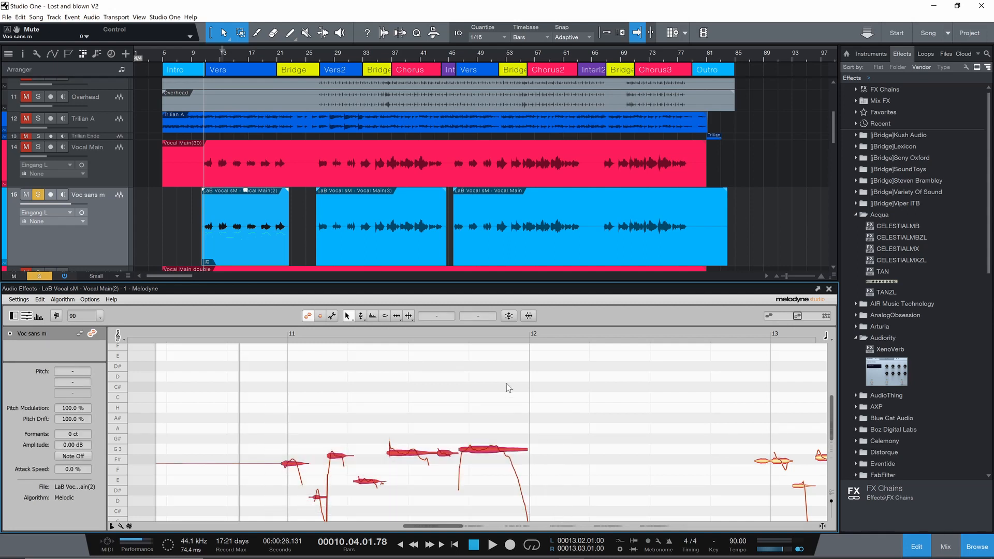
left_click(510, 317)
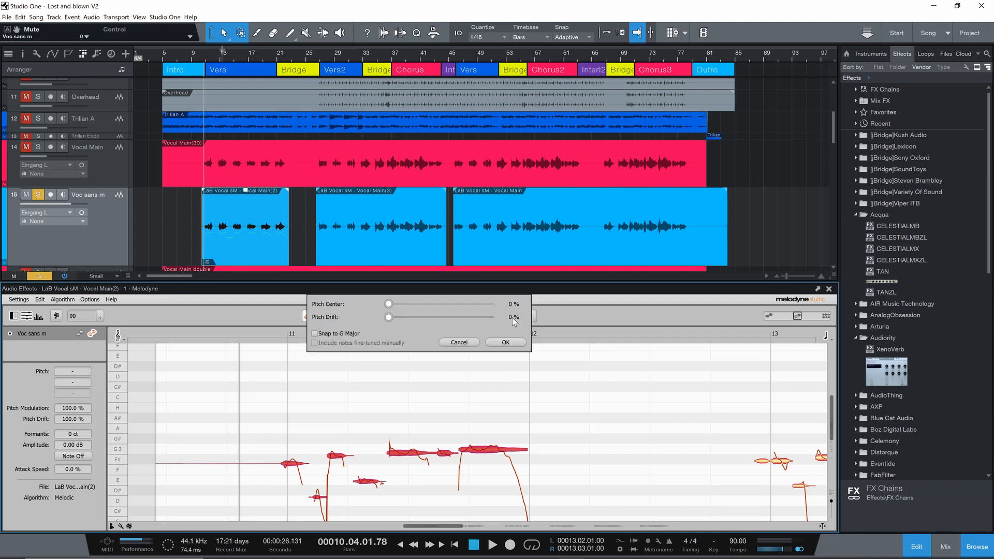
left_click(492, 303)
left_click(489, 317)
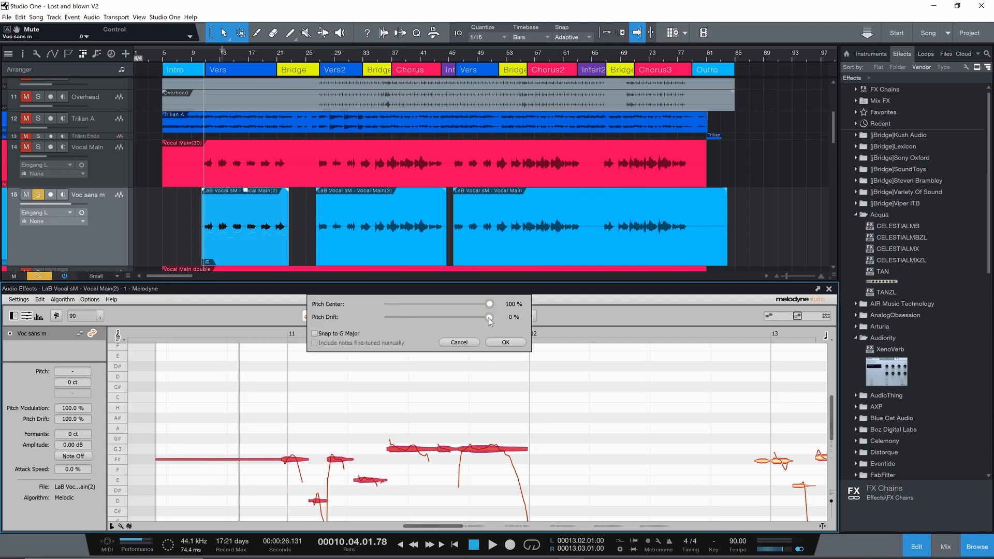
left_click(506, 344)
Step: Play back the corrected phrase, then undo the pitch correction and deselect the notes
key("space")
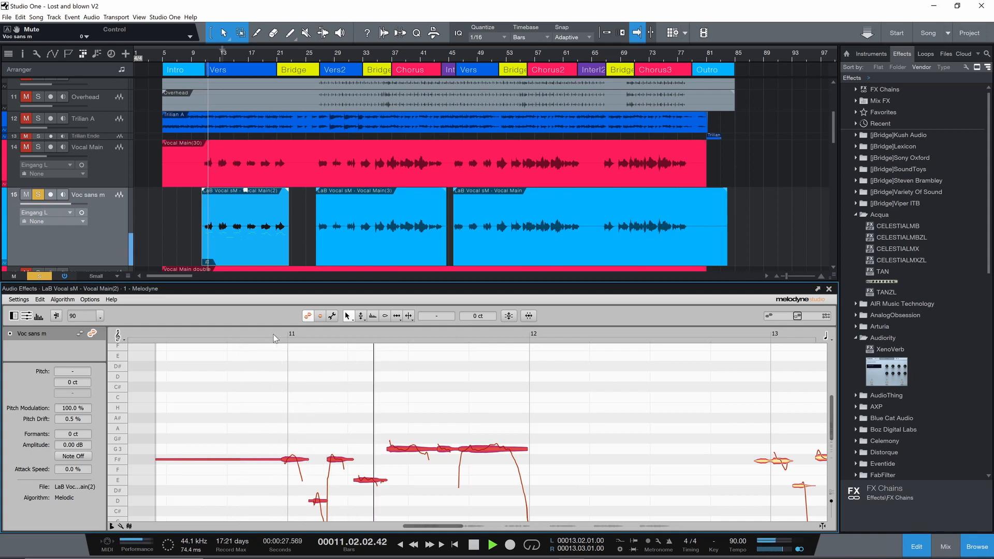
key("space")
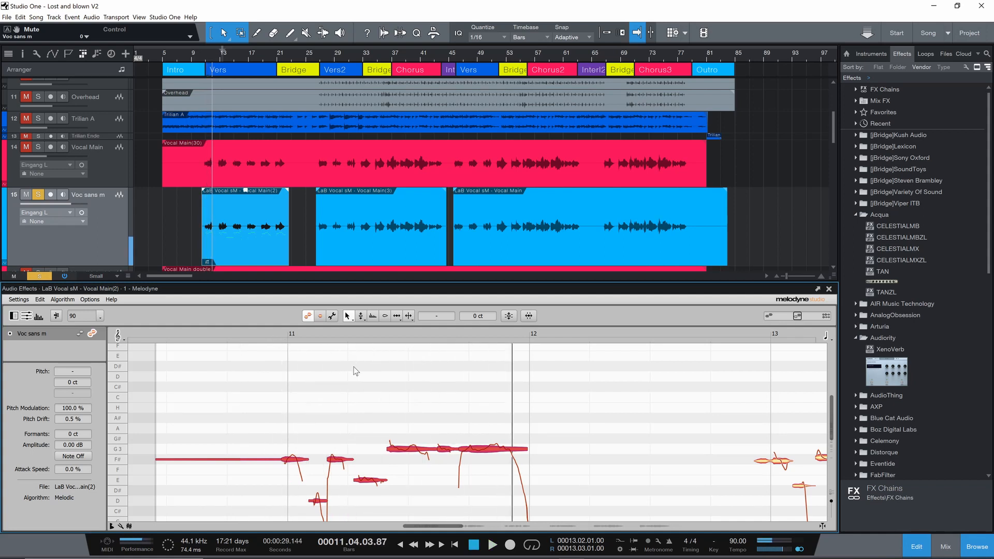
key("ctrl+z")
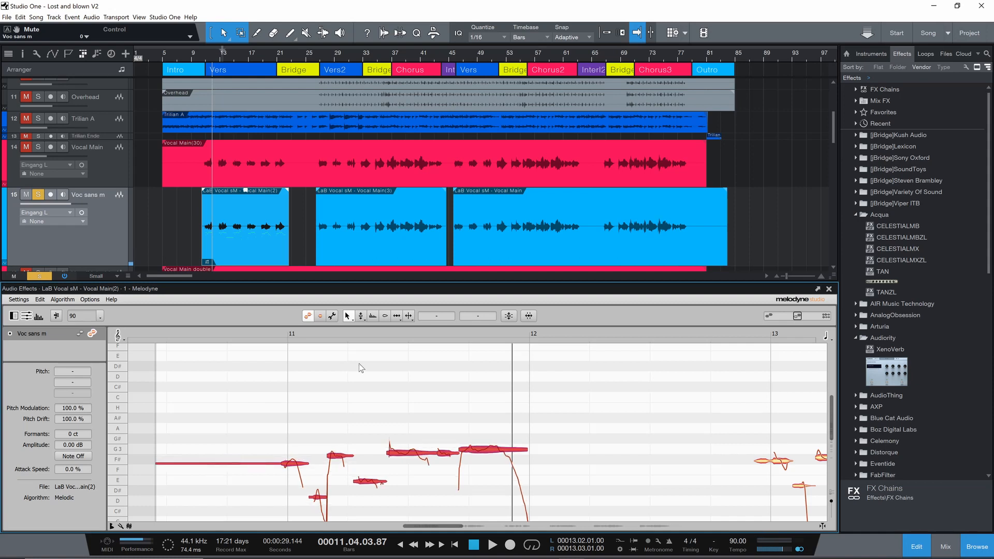
left_click(367, 380)
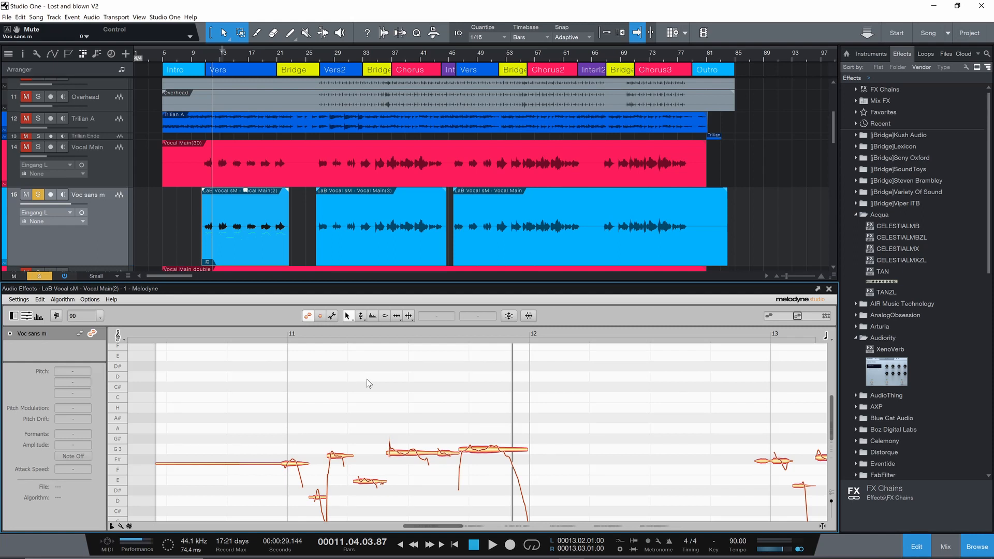
Step: Tune the first note of bar 11 with the Pitch tool to F# 3 at -30 ct
left_click(361, 316)
left_click_drag(362, 317, 362, 344)
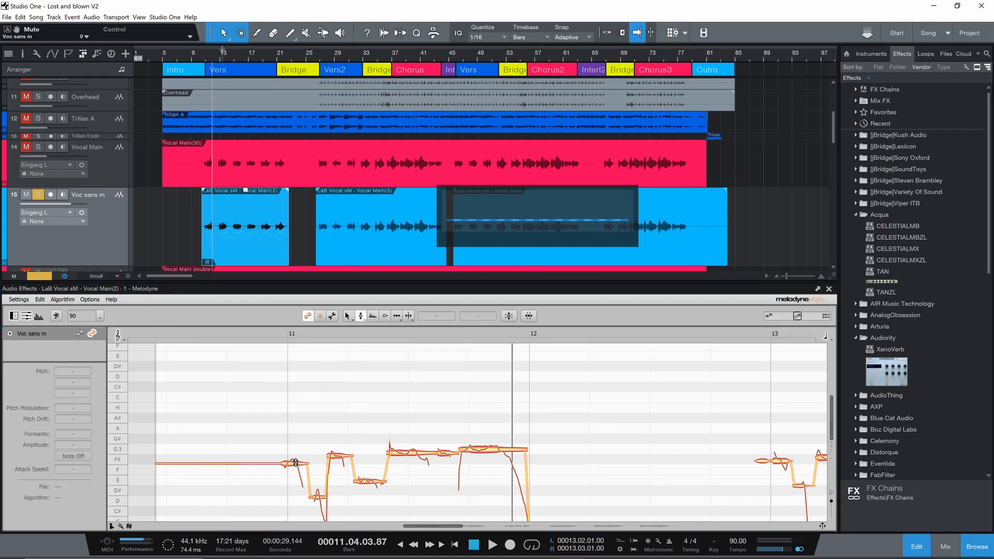
left_click(288, 464)
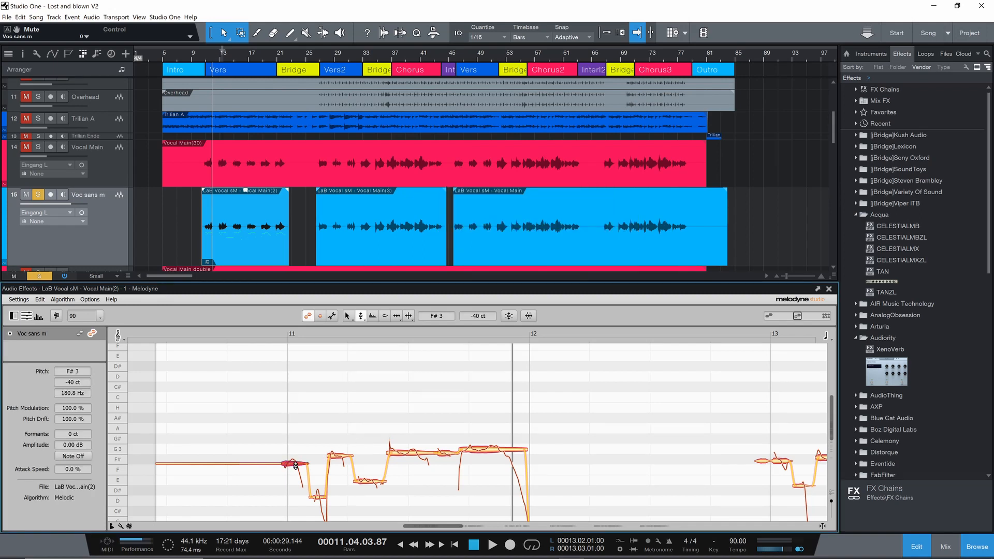
double_click(295, 465)
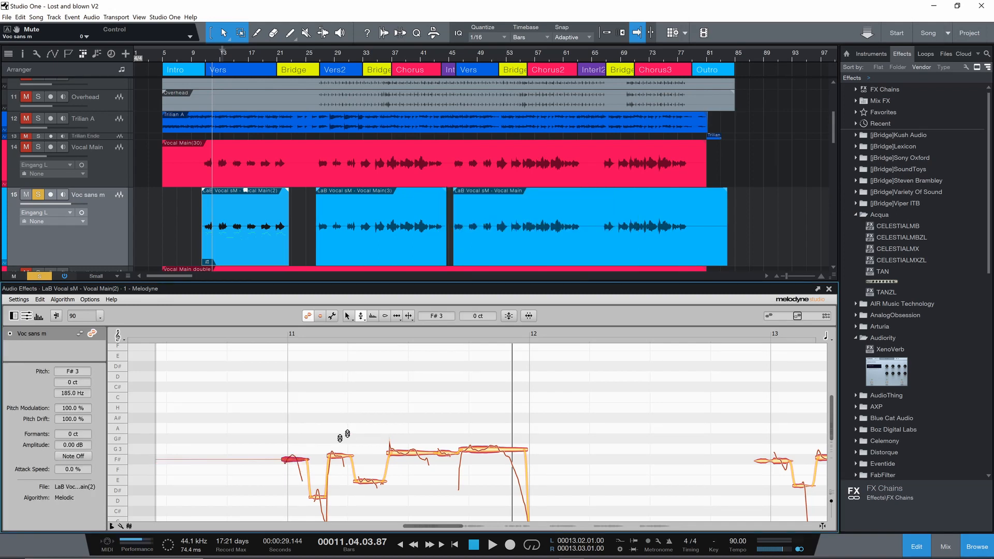
left_click_drag(479, 315, 476, 330)
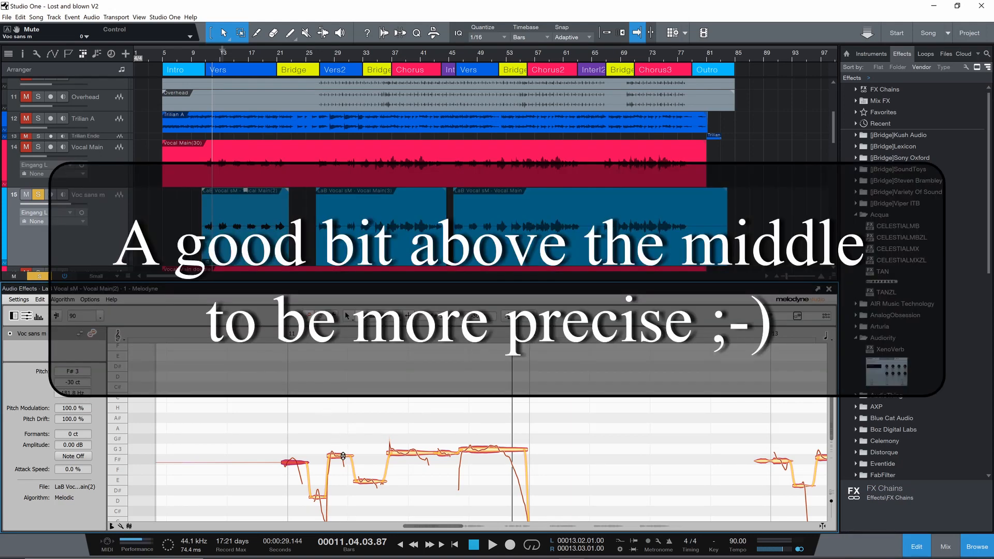
Step: Tune the third note of the phrase to F# 3 at -16 ct and the second note to D# 3 at -50 ct
left_click(343, 456)
left_click_drag(343, 456, 343, 460)
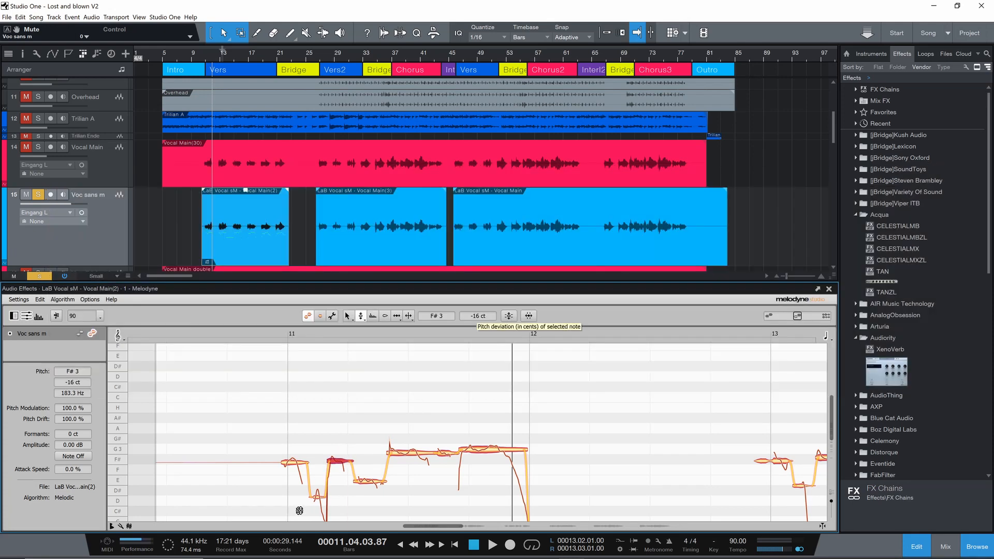
left_click(317, 498)
left_click_drag(479, 317, 482, 310)
Step: Play back the phrase from just before bar 11 to check the retuned opening notes
left_click(274, 335)
key("space")
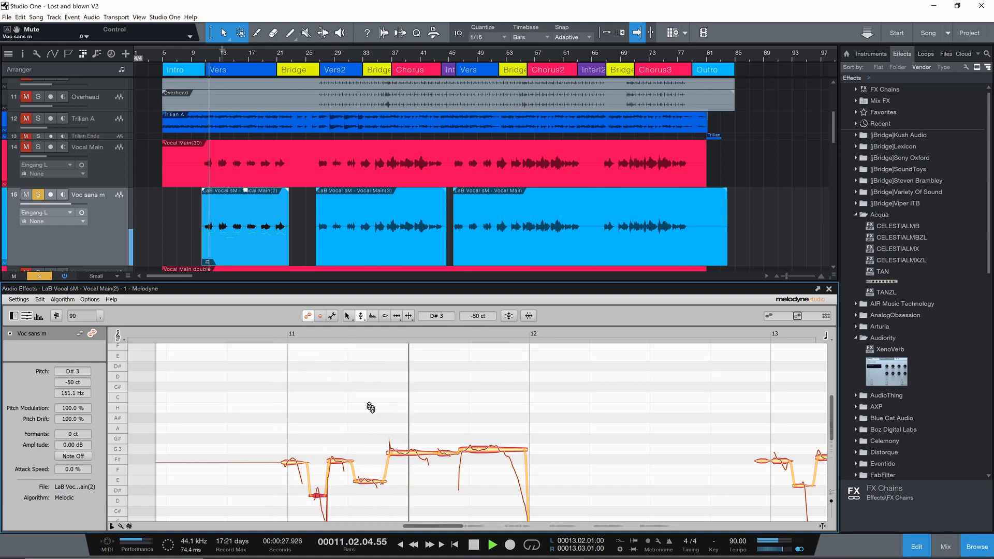
key("space")
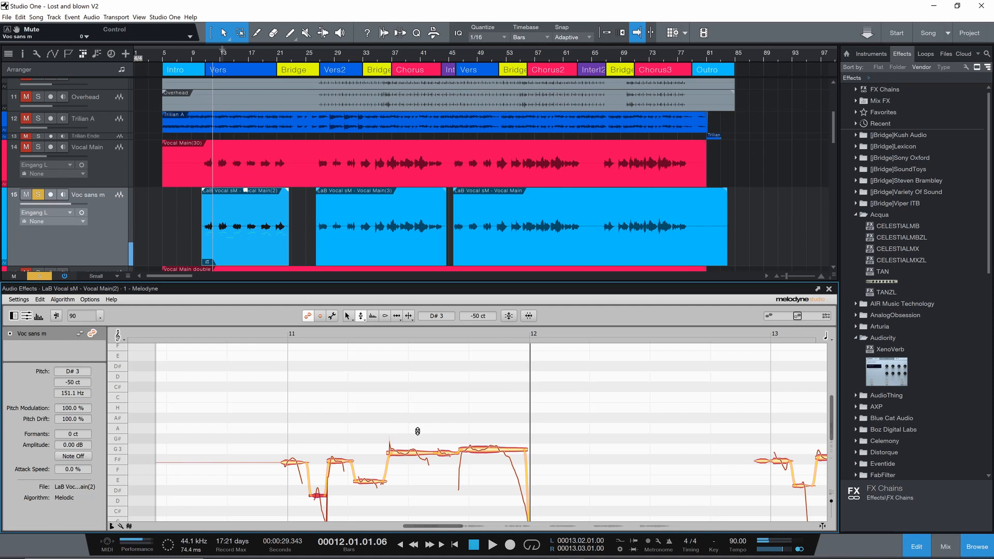
Step: Tune the first held G 3 note in mid bar 11 to -14 ct and reduce its pitch modulation to 67%
left_click(412, 454)
left_click_drag(480, 316, 482, 302)
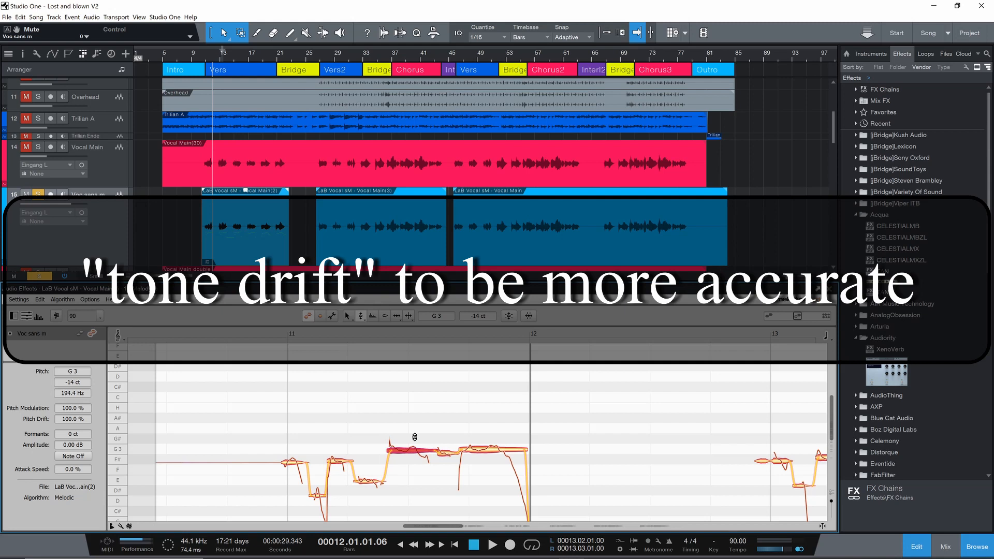
right_click(407, 441)
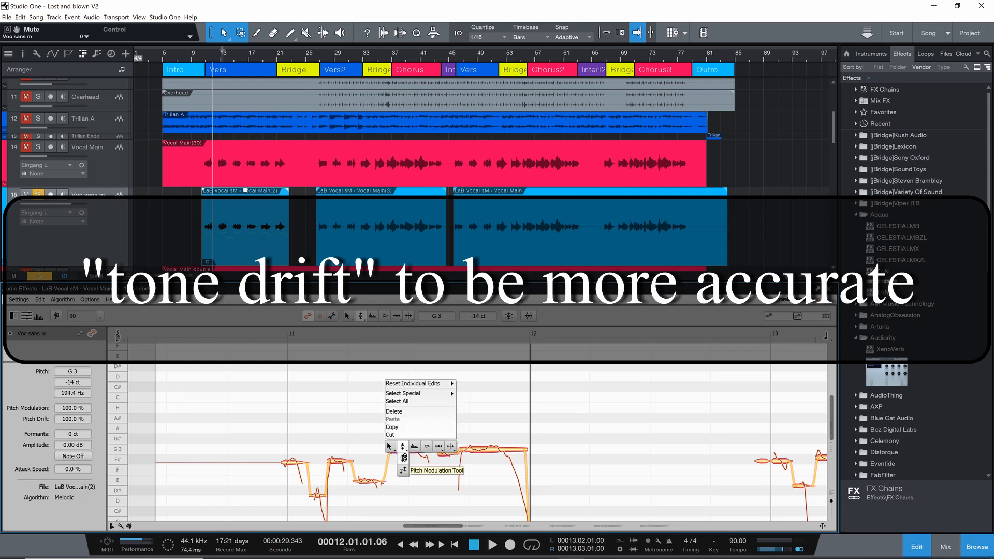
left_click(404, 457)
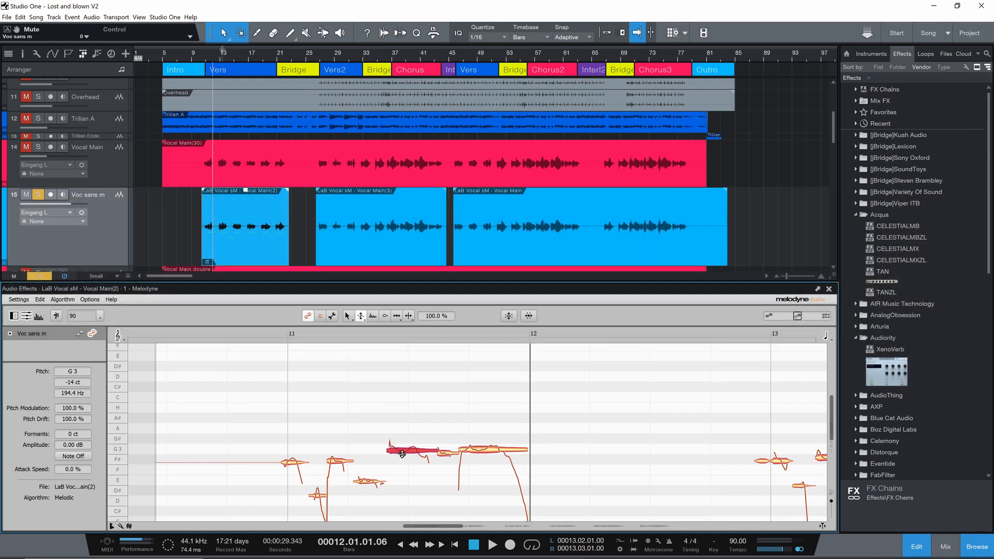
left_click_drag(403, 454, 402, 459)
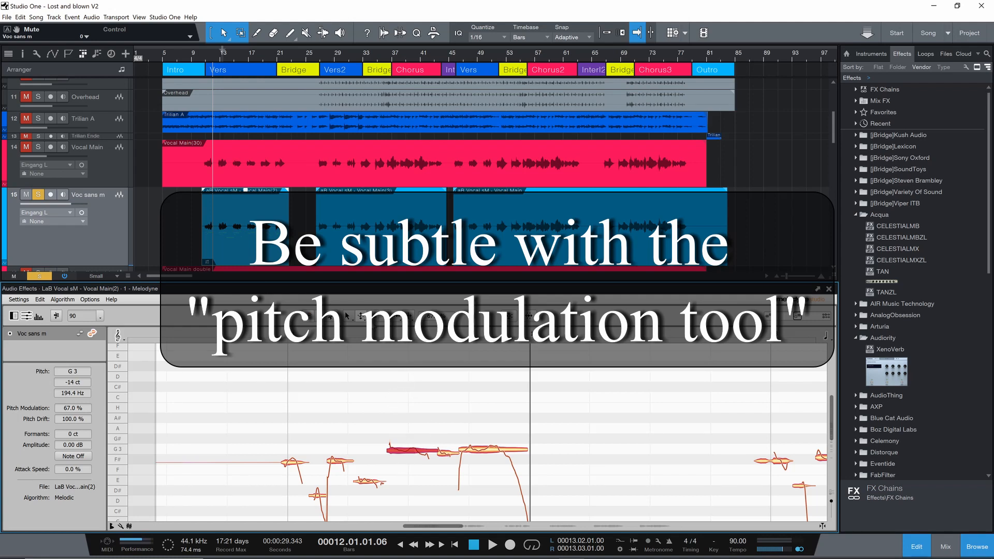
Step: Tune the final held note of the phrase to G 3 at -25 ct and audition the phrase
left_click(361, 317)
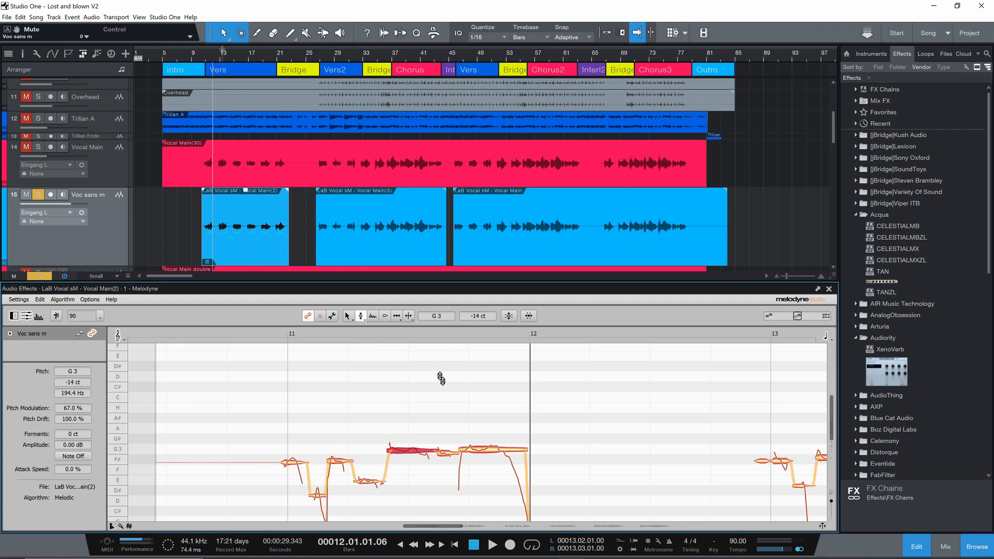
left_click(481, 446)
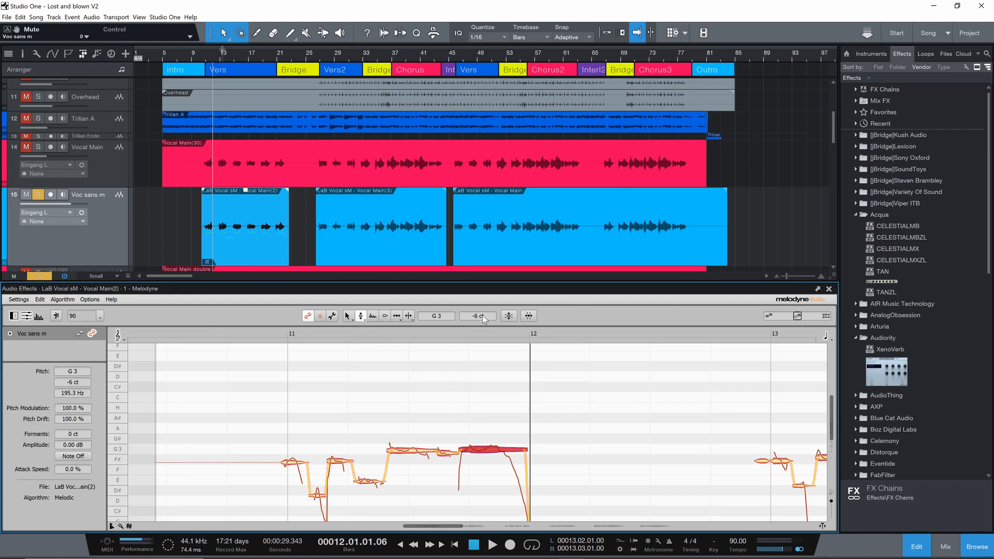
left_click_drag(483, 318, 483, 325)
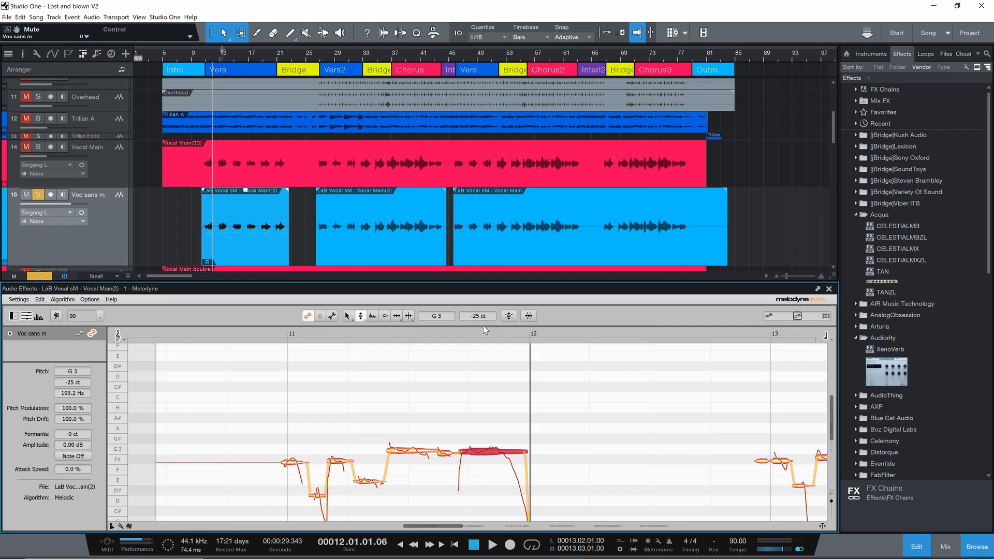
left_click(278, 337)
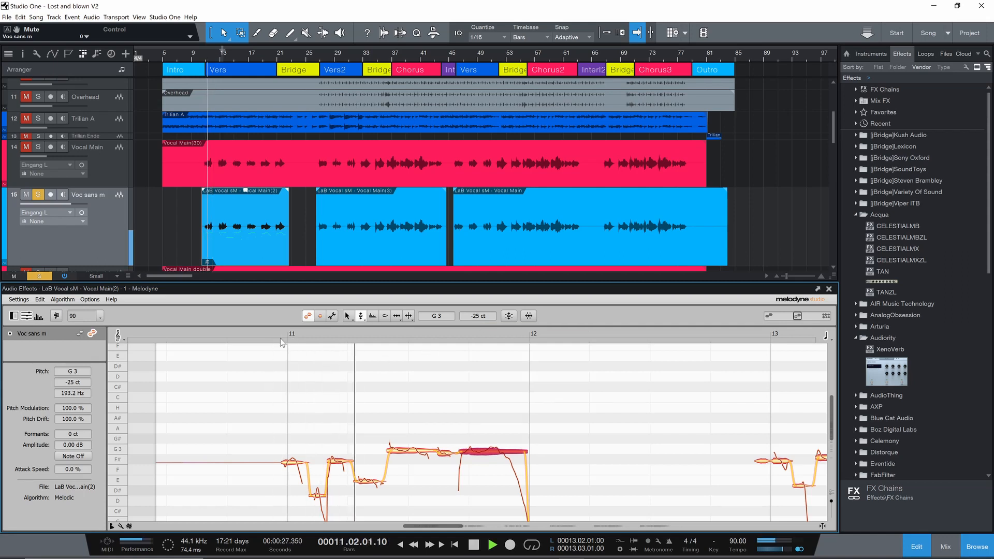
key("space")
Step: Tune the short note between the two held notes to F# 3 at +1 ct and audition the phrase
left_click(443, 453)
left_click_drag(479, 315, 483, 349)
left_click(283, 336)
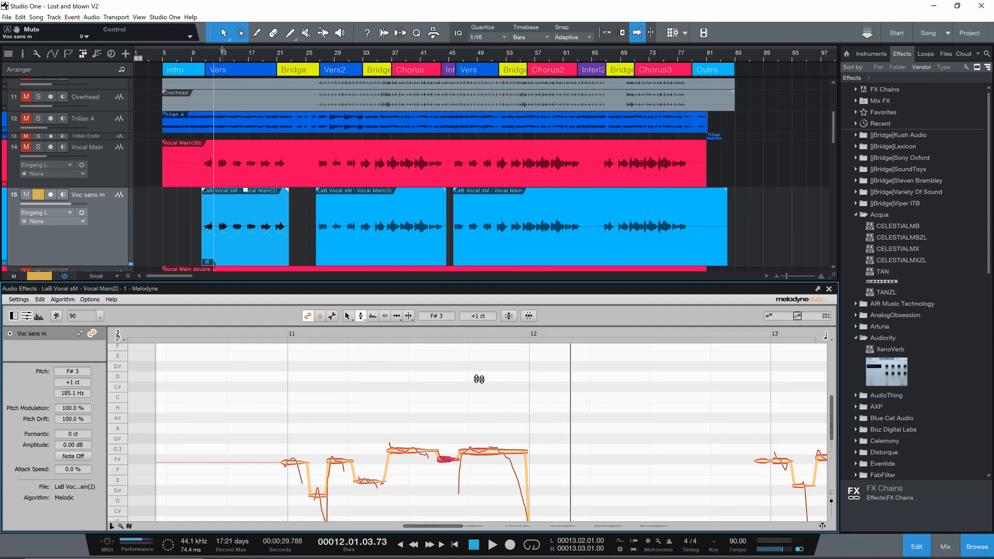
Step: Split the final held note at the playhead, set its second part to F# 3 at 0 ct with 333% pitch drift, and audition it
left_click(497, 336)
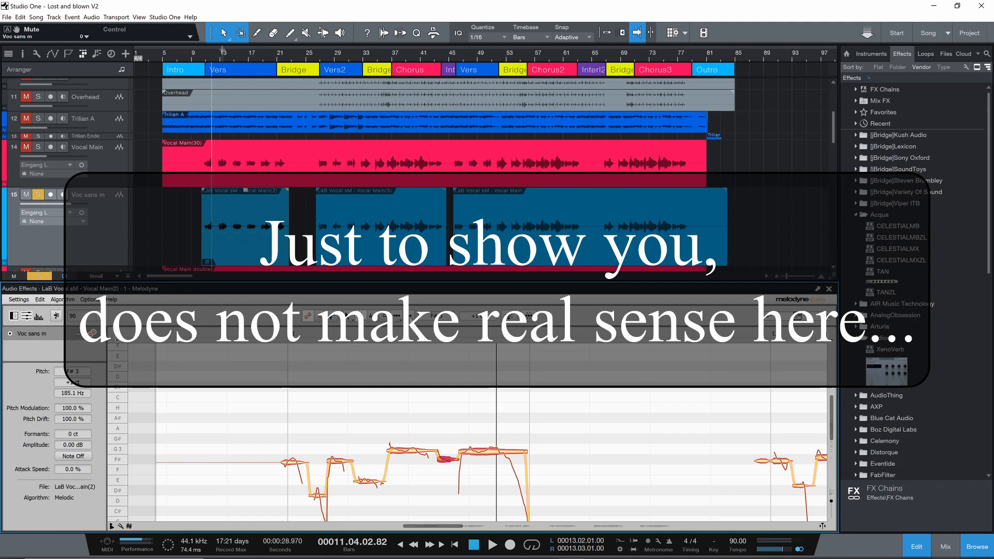
left_click(397, 315)
double_click(497, 453)
left_click(360, 316)
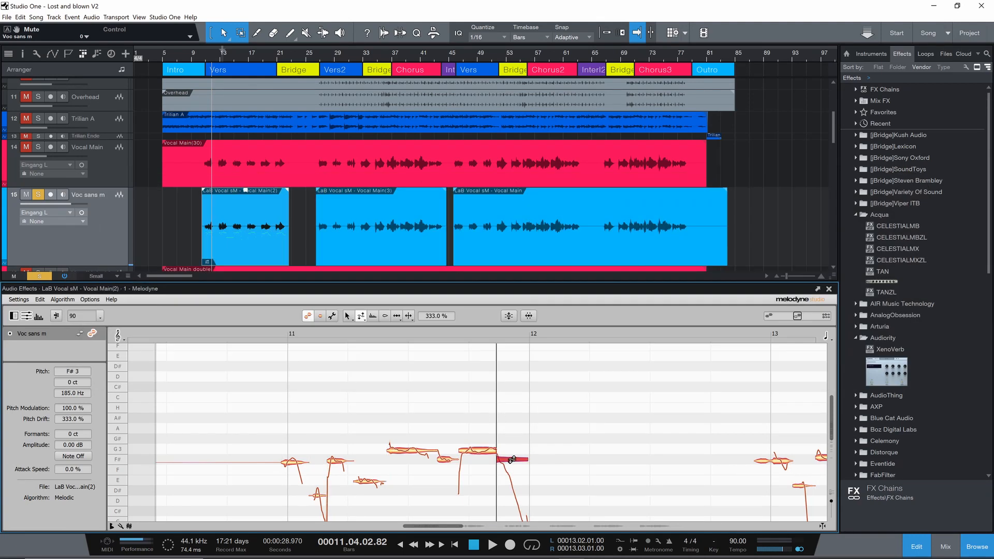
left_click(457, 331)
key("space")
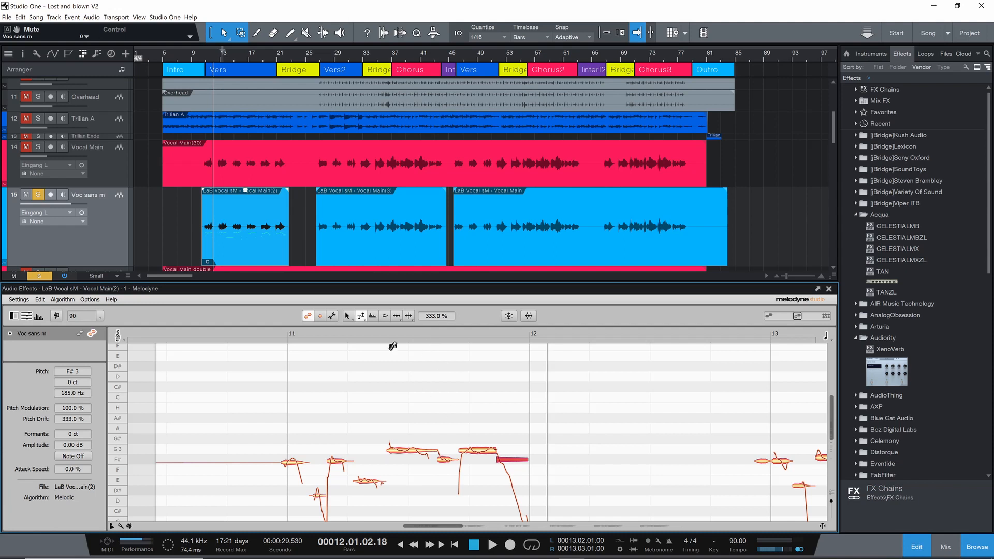
Step: Use the Pitch Drift tool to set the split-off end note's pitch drift to 139%
left_click(364, 318)
left_click(363, 318)
left_click(363, 319)
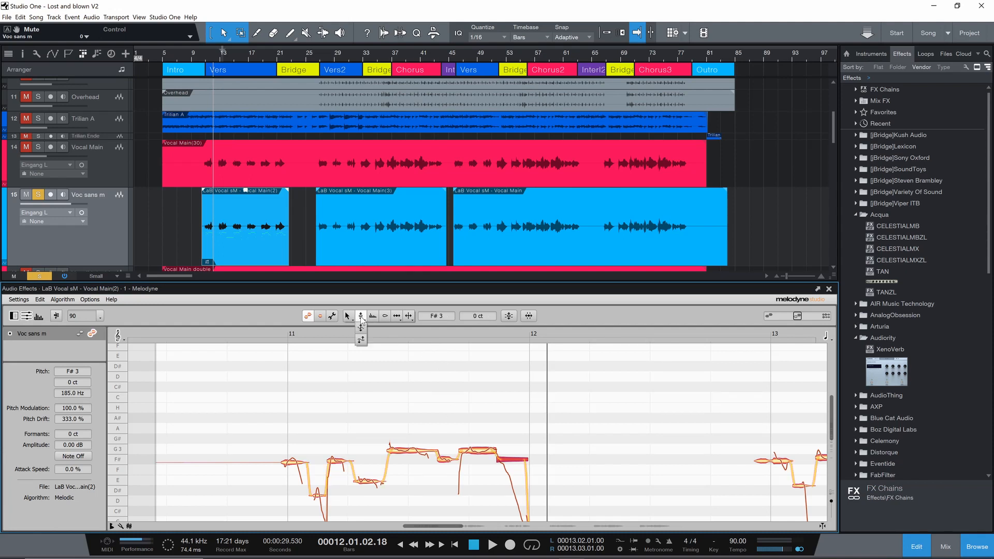
left_click(361, 340)
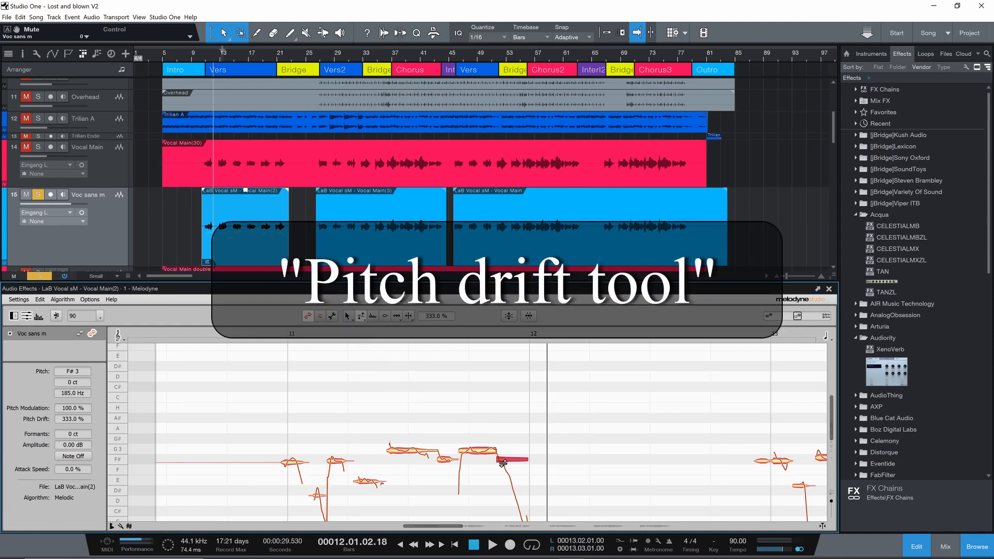
left_click_drag(500, 462, 468, 516)
left_click_drag(504, 458, 484, 504)
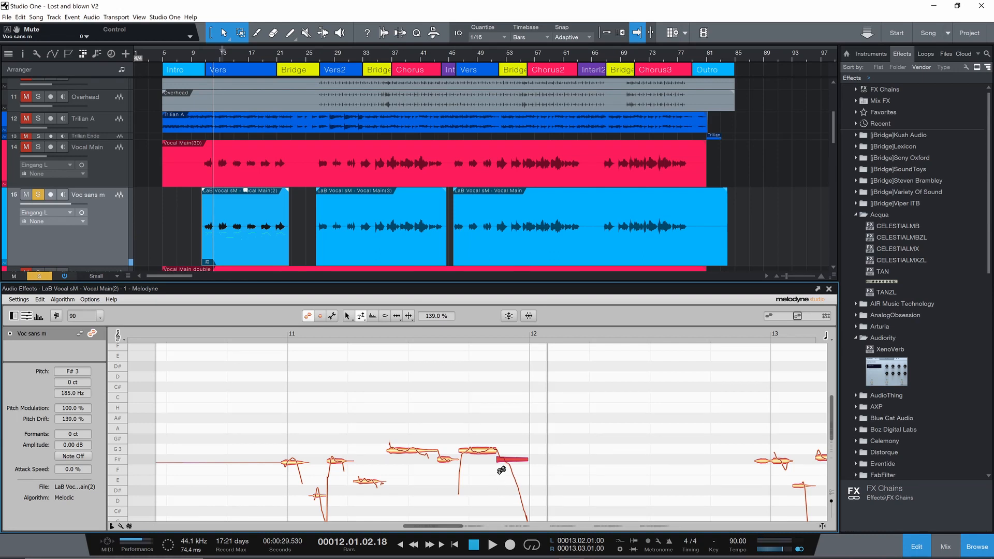
Step: Reduce the split-off end note's pitch drift to 50% and audition the phrase
left_click_drag(500, 460, 489, 489)
key("space")
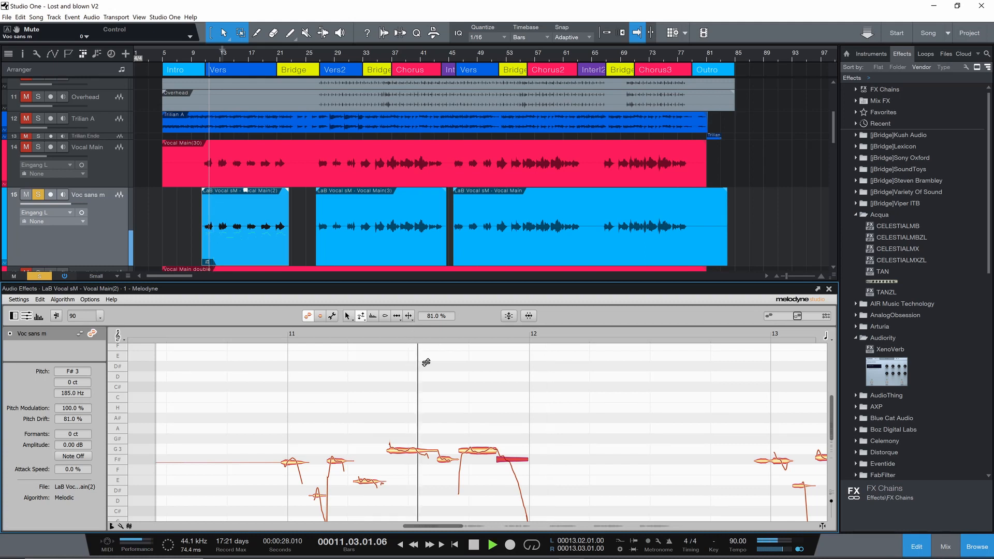
key("space")
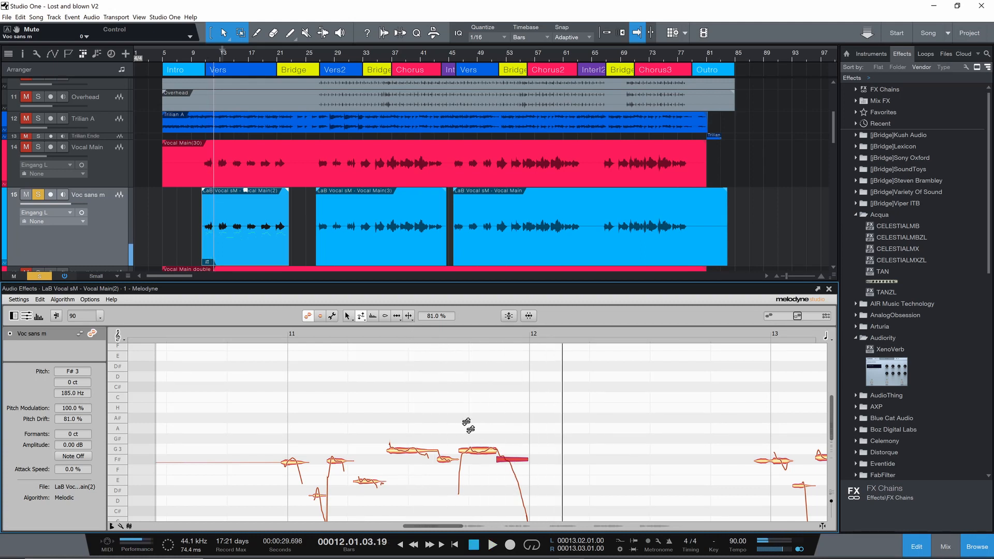
left_click_drag(499, 461, 500, 477)
left_click(295, 340)
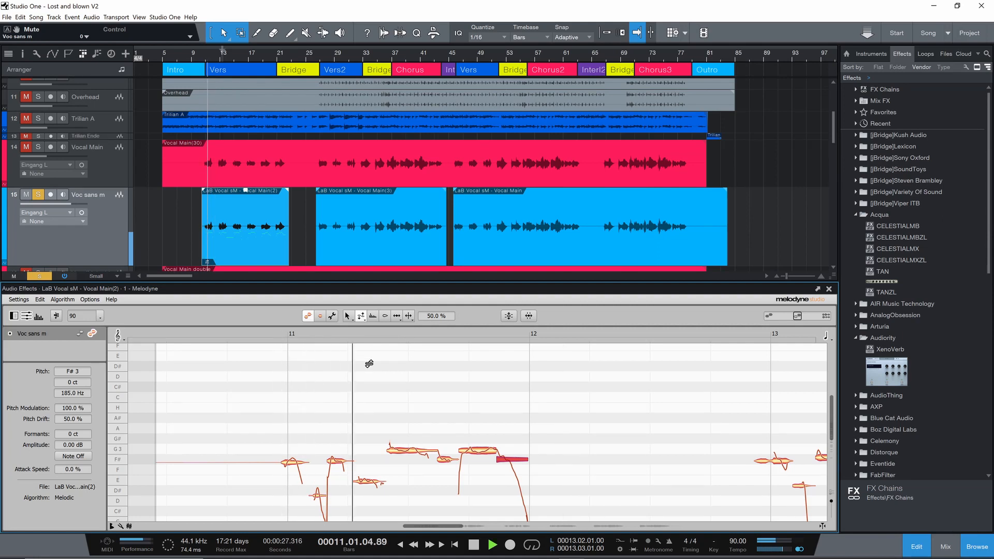
key("space")
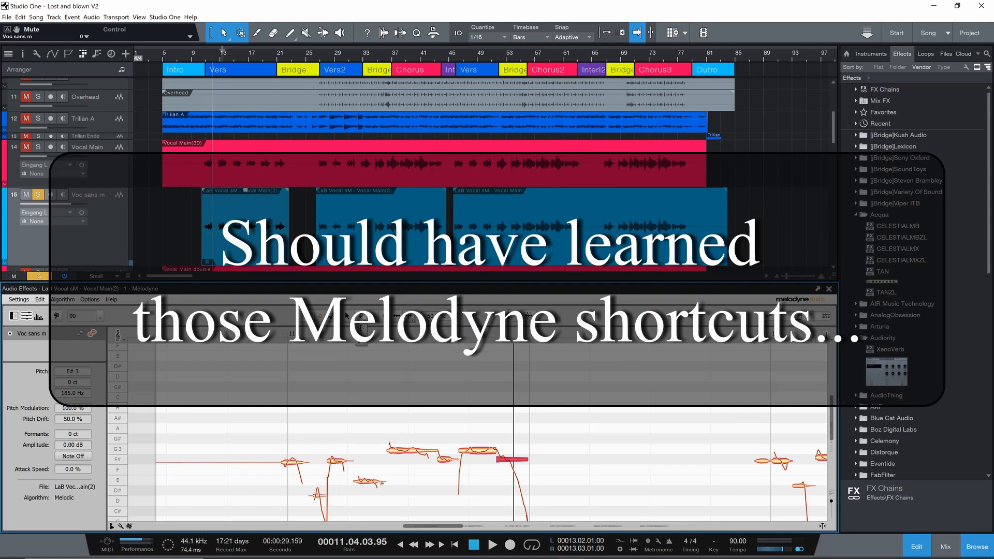
Step: Tune the first note of the bar 11 phrase to F# 3 at -15 ct and play it back
left_click(346, 315)
left_click(292, 462)
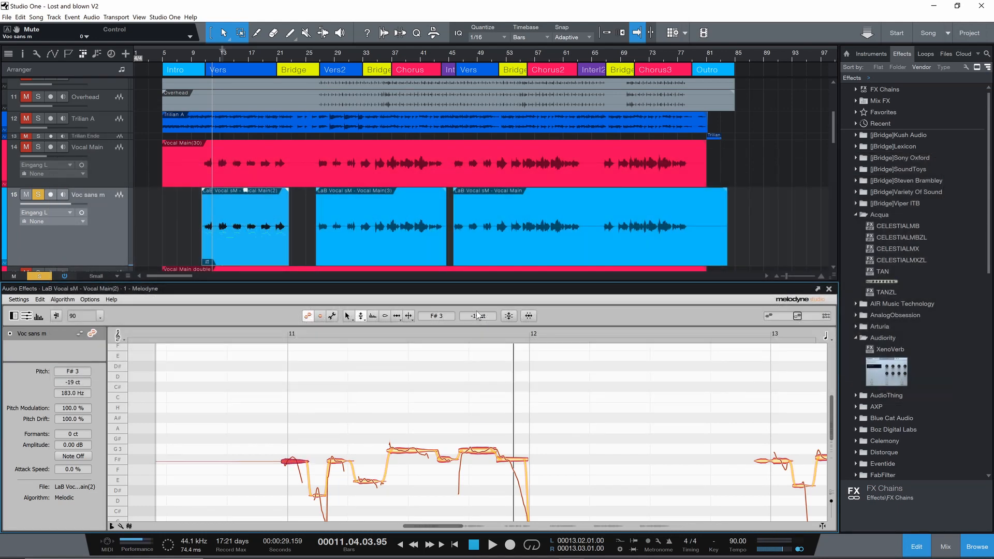
left_click_drag(476, 311, 477, 309)
double_click(268, 337)
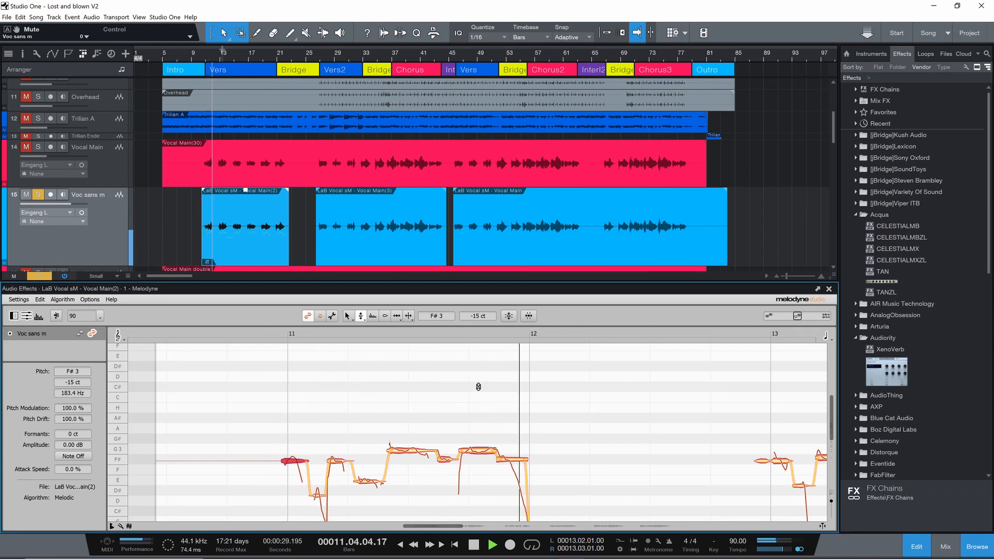
Step: Audition the phrase at bar 13, tune its first long held note to G 3 at -24 ct, and play it again
left_click_drag(453, 529, 485, 529)
key("space")
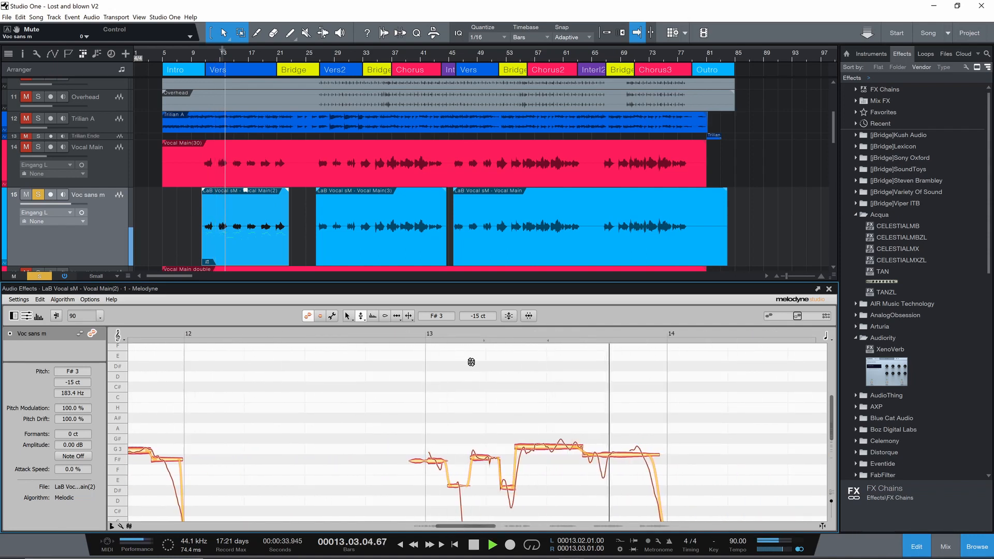
key("space")
left_click(557, 446)
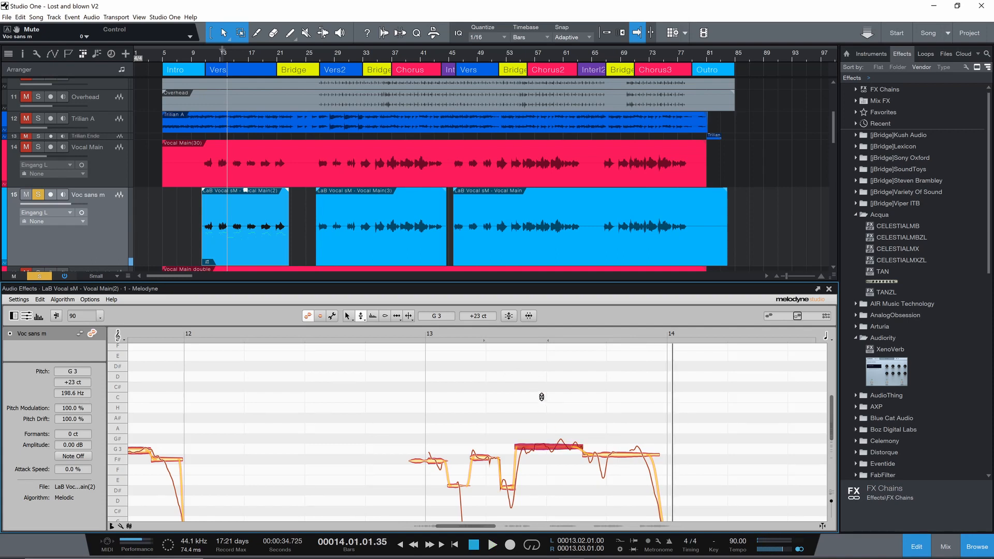
left_click_drag(473, 318, 470, 342)
left_click(438, 339)
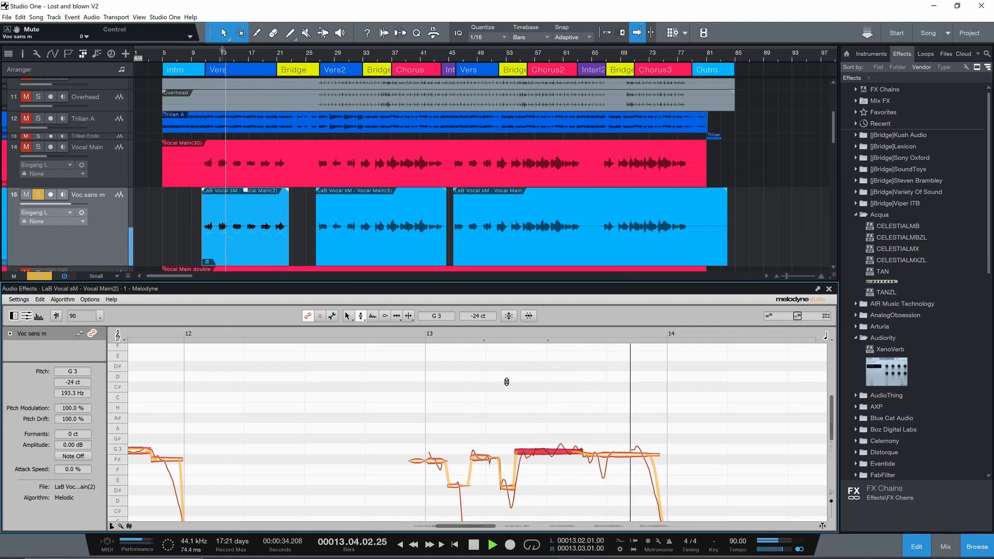
key("space")
Step: Try tuning the final held note of the bar 13 phrase to G 3 at -36 ct and audition it
left_click(637, 456)
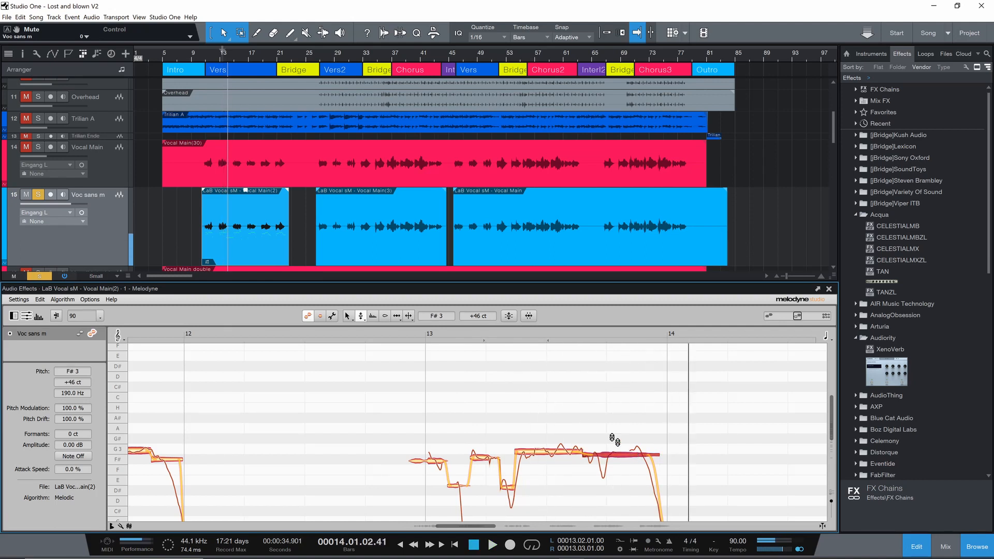
left_click_drag(473, 317, 476, 309)
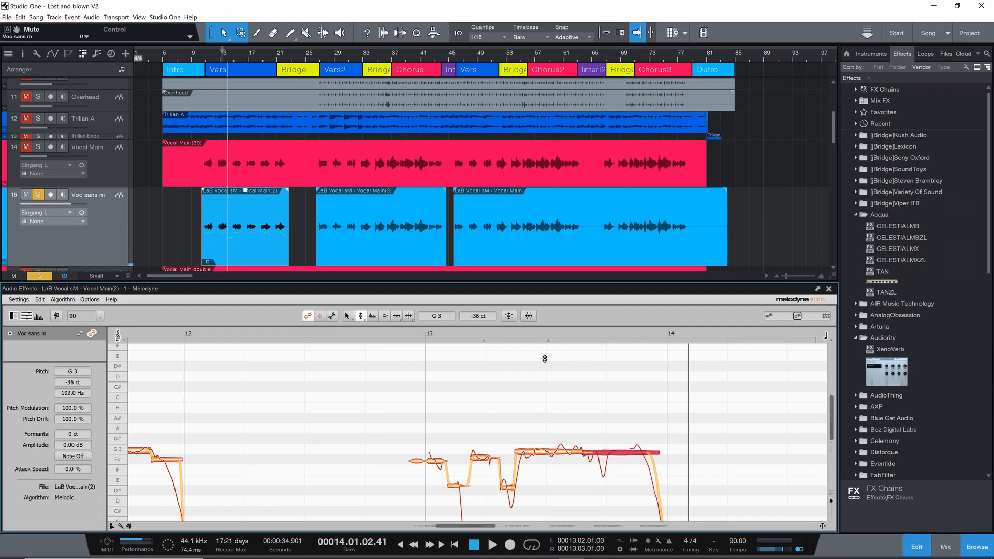
left_click(417, 340)
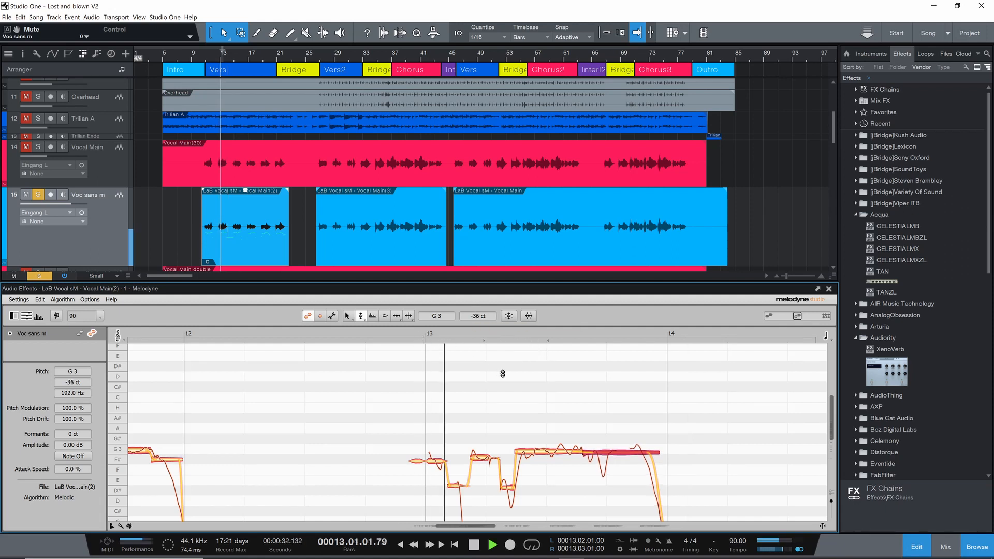
key("space")
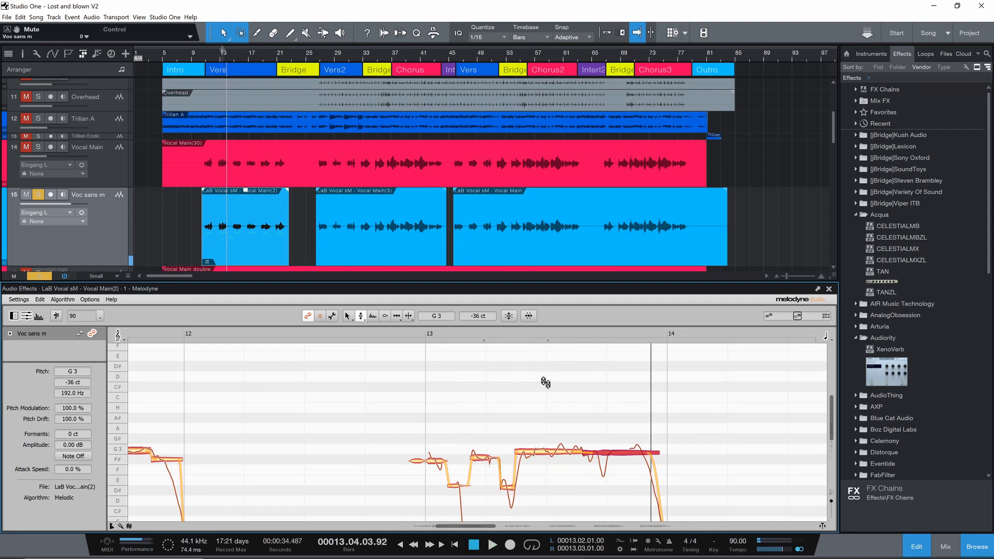
Step: Split the final held note of the bar 13 phrase, tune its first part to F# 3 at 0 ct, and audition it
left_click(410, 318)
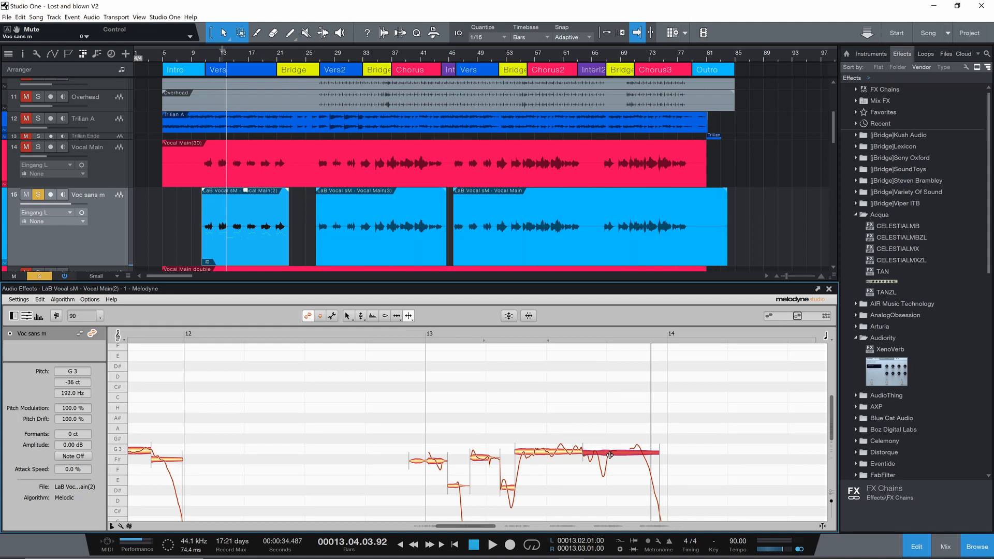
left_click(610, 455)
left_click(358, 316)
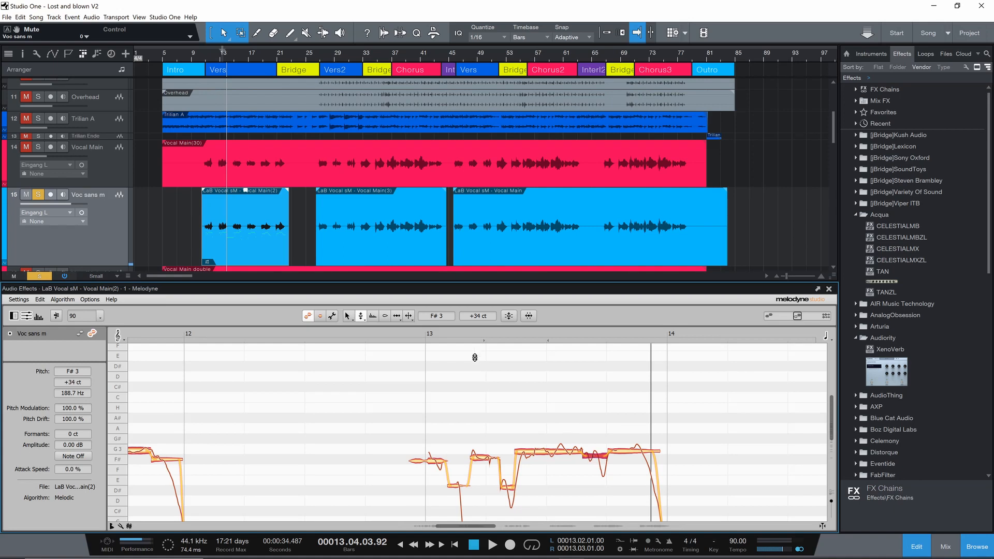
left_click_drag(469, 317, 472, 334)
double_click(486, 331)
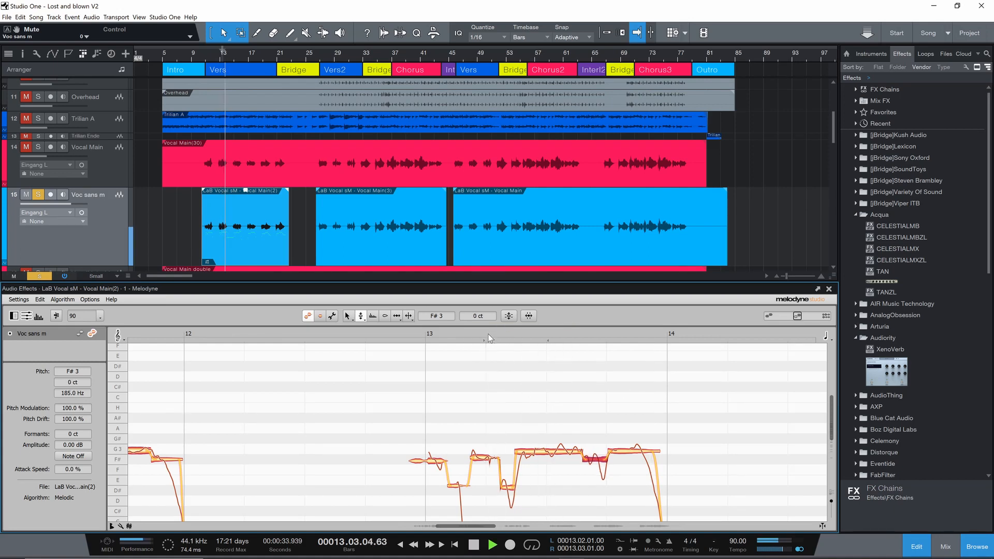
key("space")
Step: Tune the second part of the split held note to G 3 at -31 ct and return the playhead to the phrase start
left_click(642, 453)
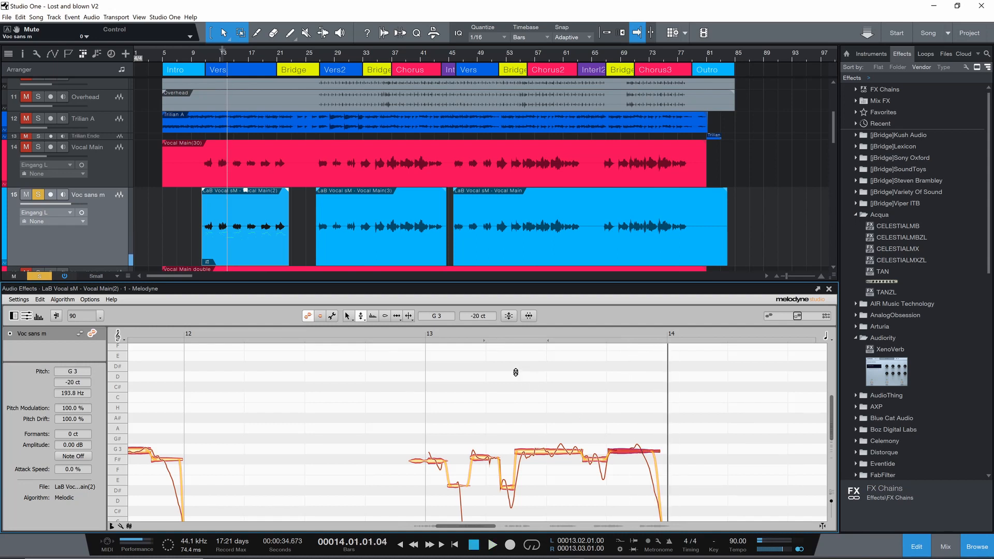
left_click_drag(479, 315, 479, 321)
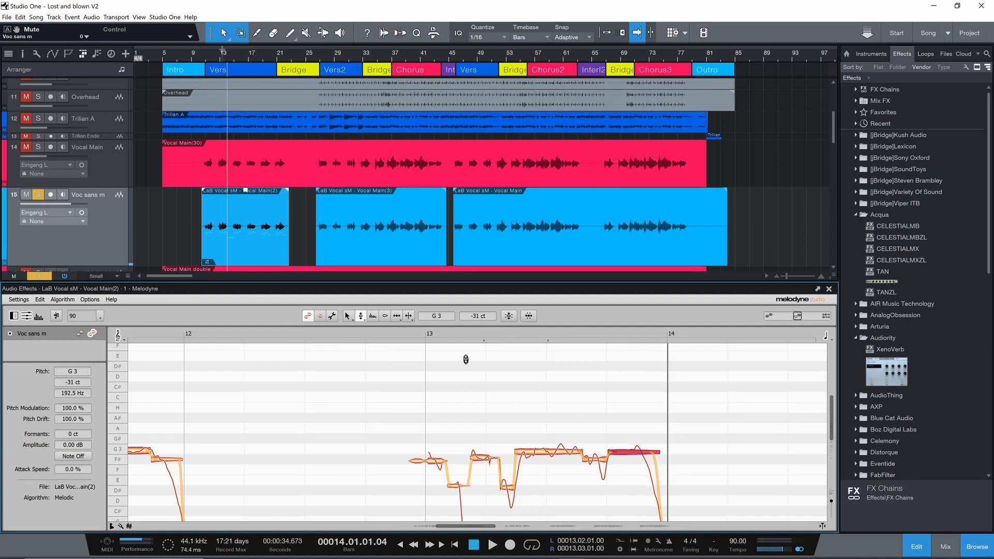
left_click(416, 335)
Step: Tune the first note at bar 13 to F# 3 at +11 ct and the next high note to F# 3 at +40 ct, auditioning the result
left_click(436, 462)
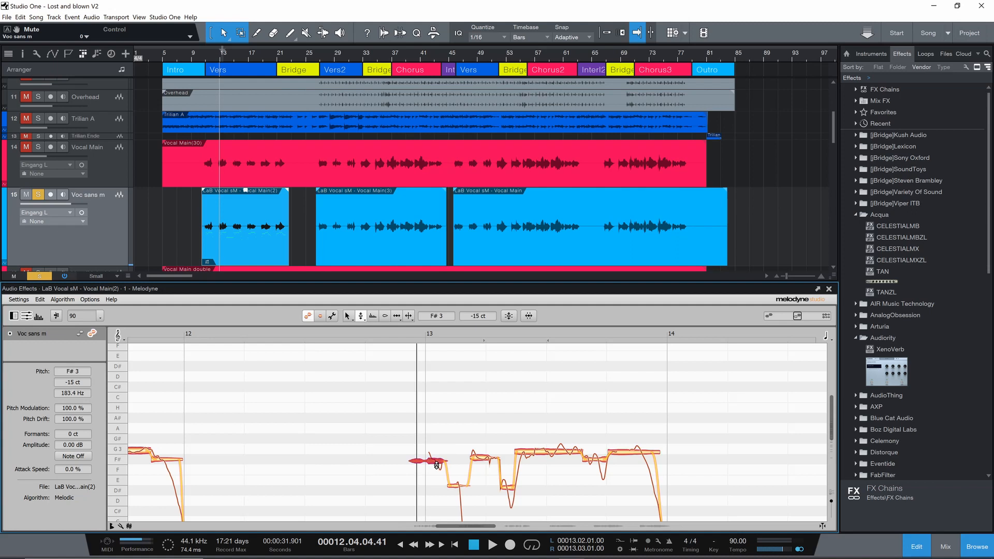
left_click_drag(485, 319, 488, 308)
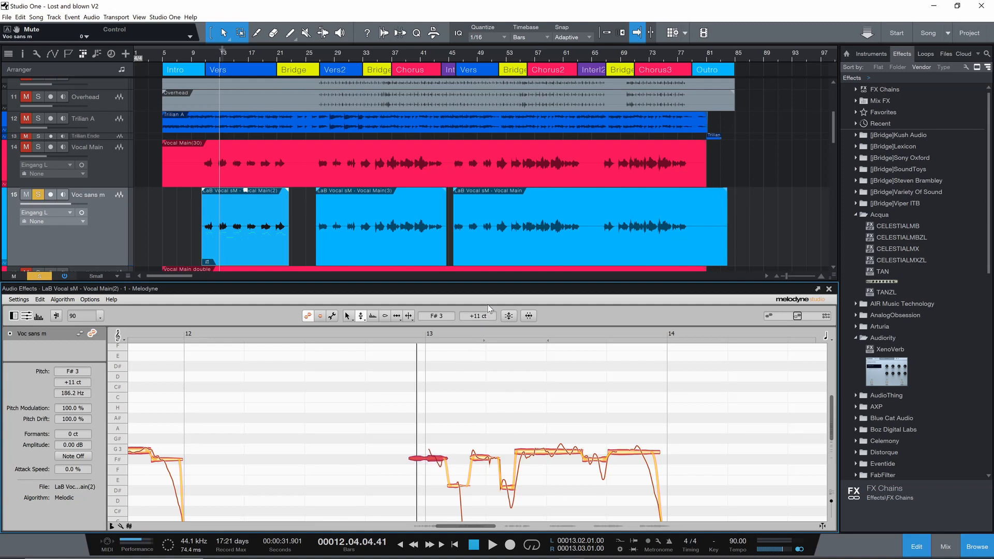
left_click(481, 455)
left_click_drag(486, 320, 483, 306)
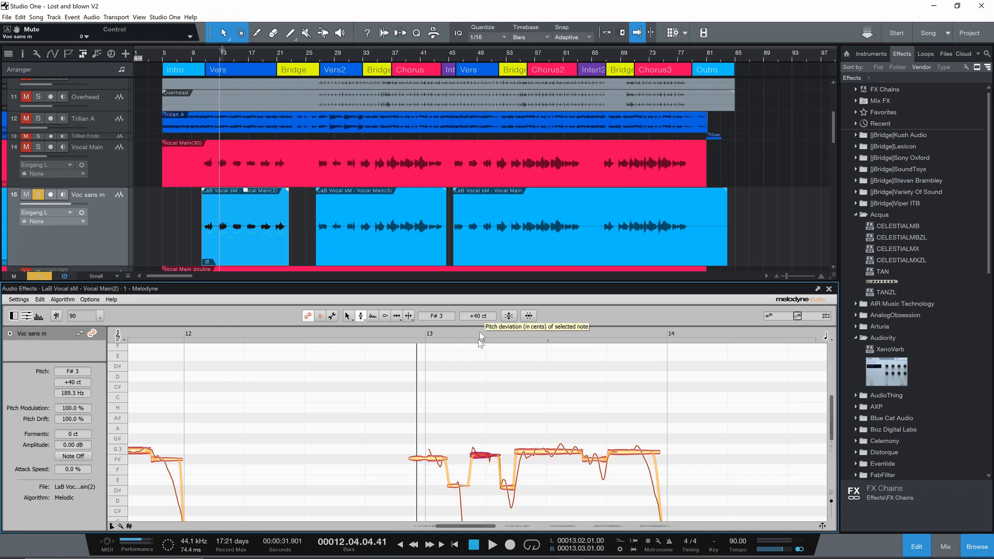
key("space")
key("space")
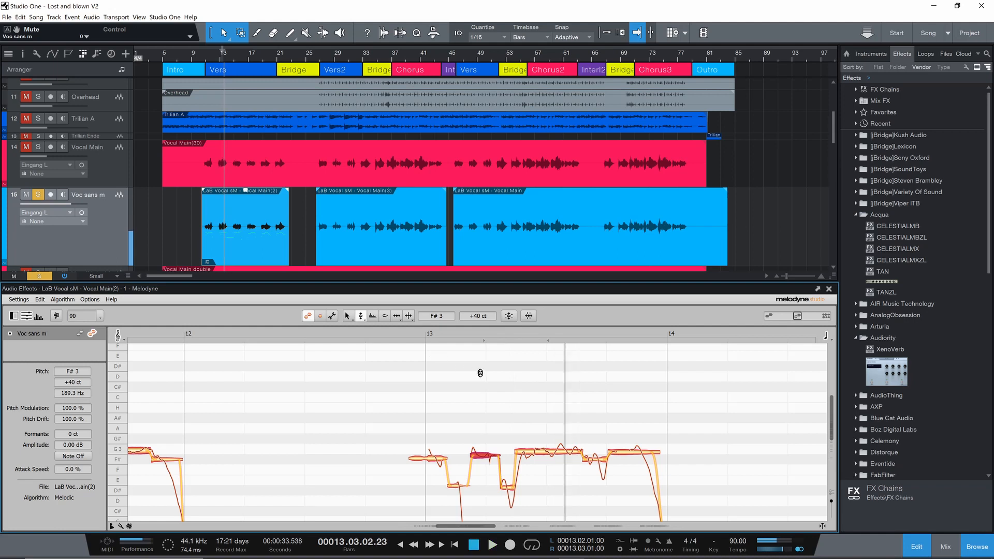
Step: Tune the short low note just before the long held note to D# 3 at +47 ct and audition the phrase
left_click(508, 492)
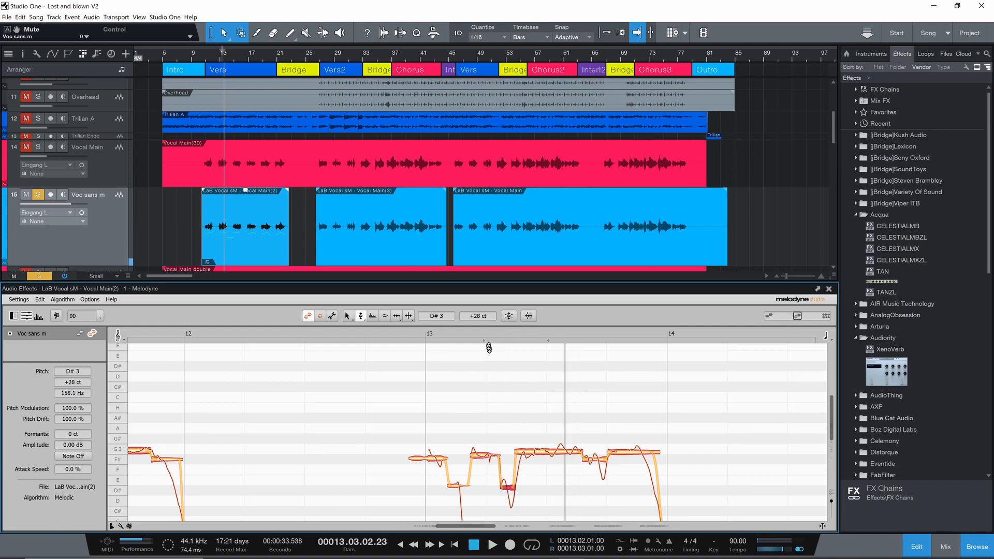
left_click_drag(477, 318, 477, 309)
left_click(415, 331)
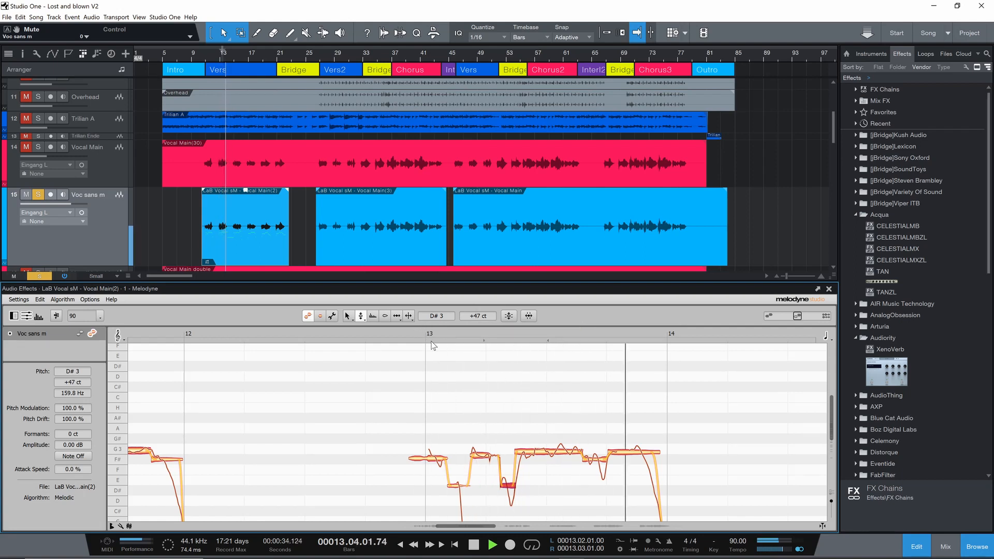
key("space")
Step: Audition the phrase at bar 15, tune its final held note to G 3 at +10 ct, and play it again
left_click_drag(476, 529, 524, 529)
key("space")
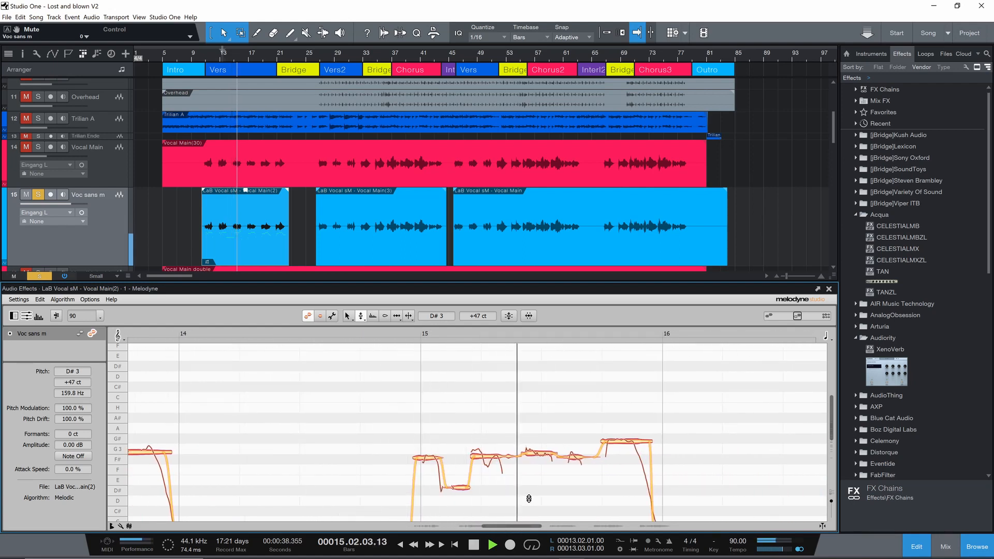
key("space")
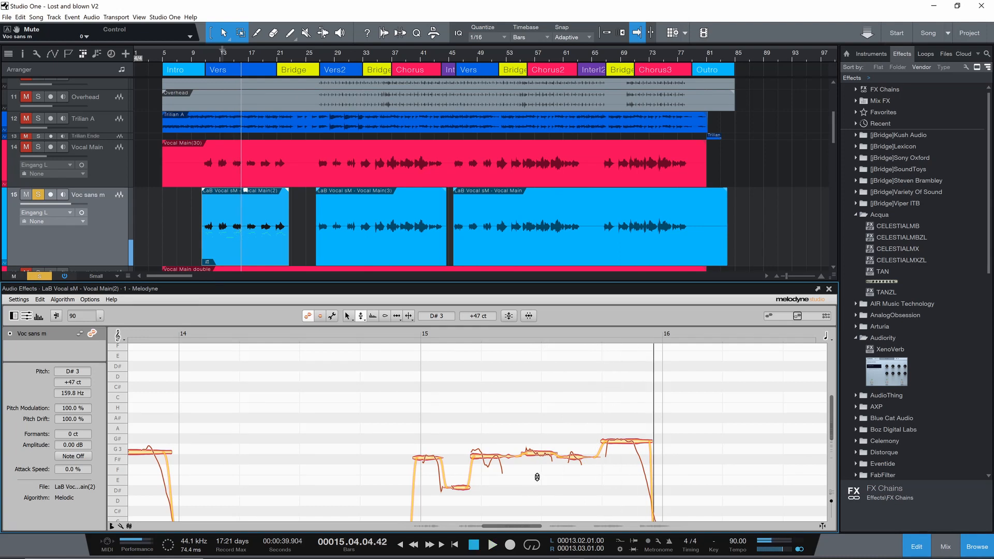
left_click(621, 443)
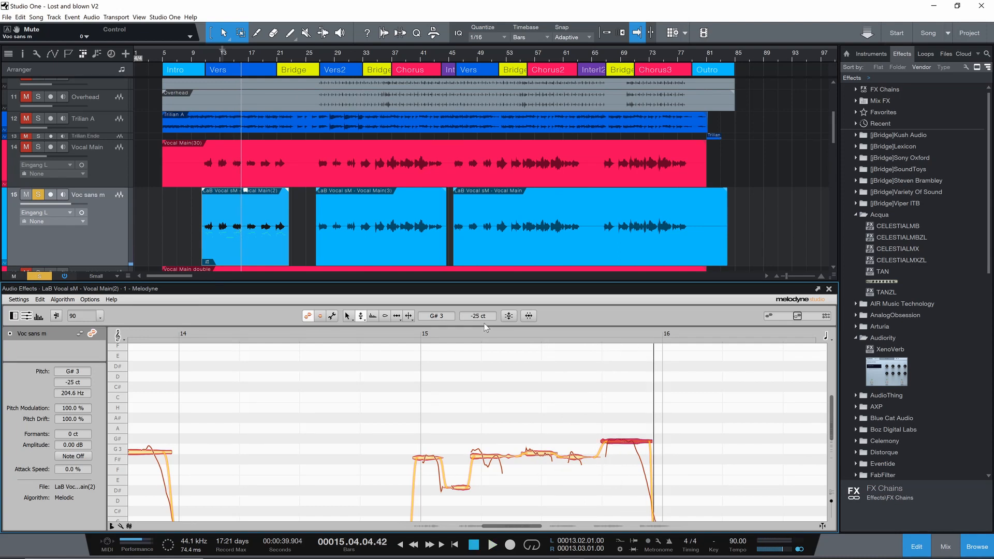
left_click_drag(480, 317, 522, 419)
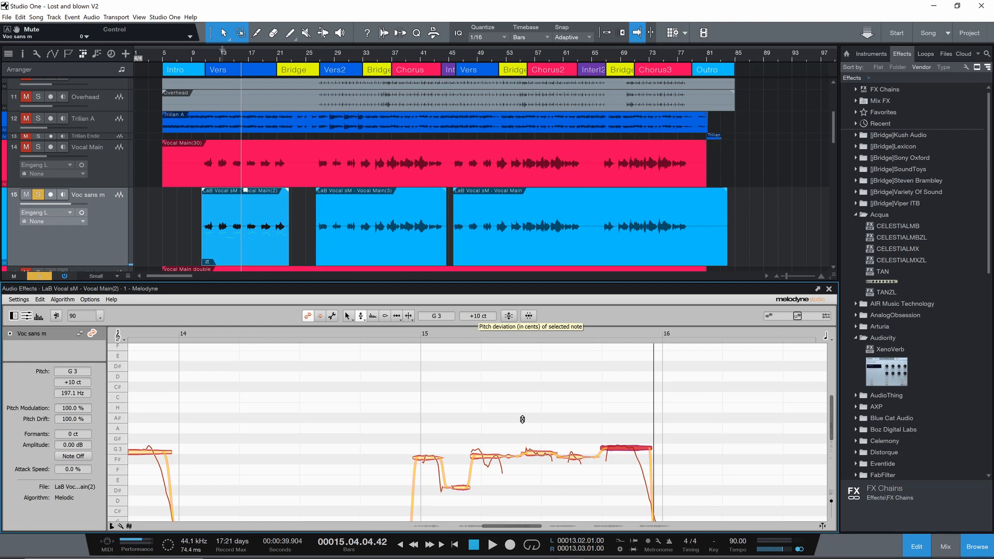
key("space")
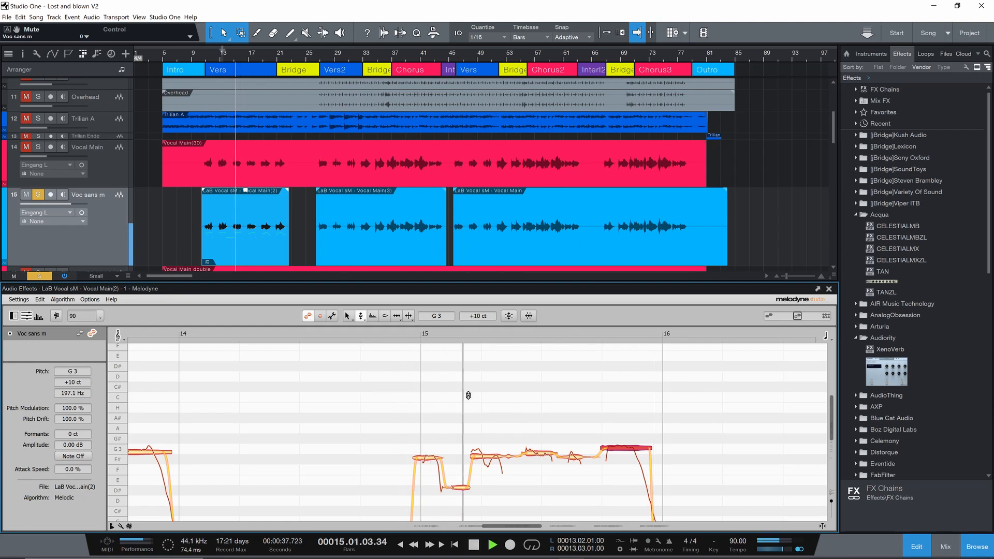
key("space")
Step: Slightly lower the note before the final held one, tune the note preceding it to G 3 at -22 ct, and audition the phrase
left_click(576, 457)
mouse_move(474, 317)
left_mouse_down()
mouse_move(479, 335)
mouse_move(477, 310)
left_mouse_up()
left_click(540, 454)
left_click(397, 335)
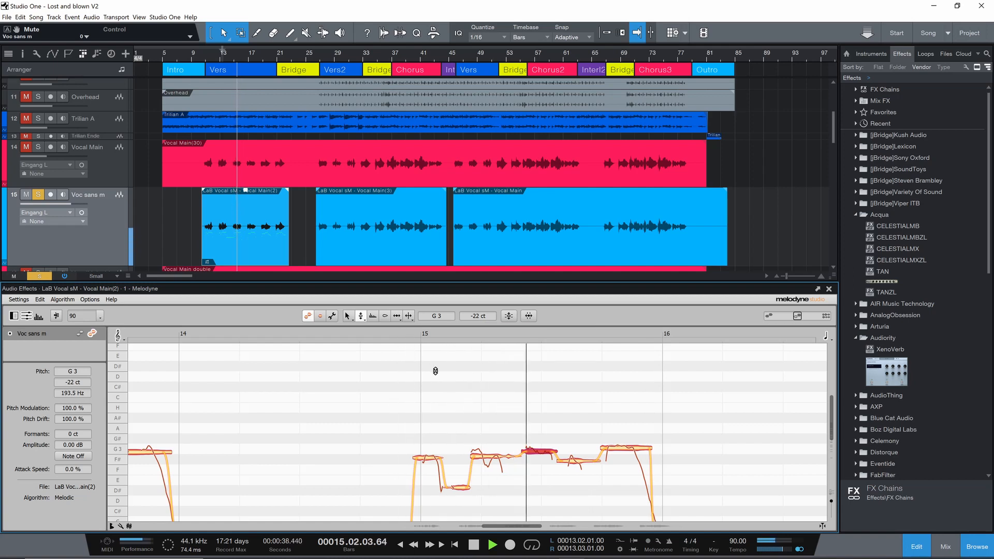
key("space")
Step: Tune the third note of the bar 15 phrase to F# 3 at -36 ct and audition the phrase
left_click(484, 457)
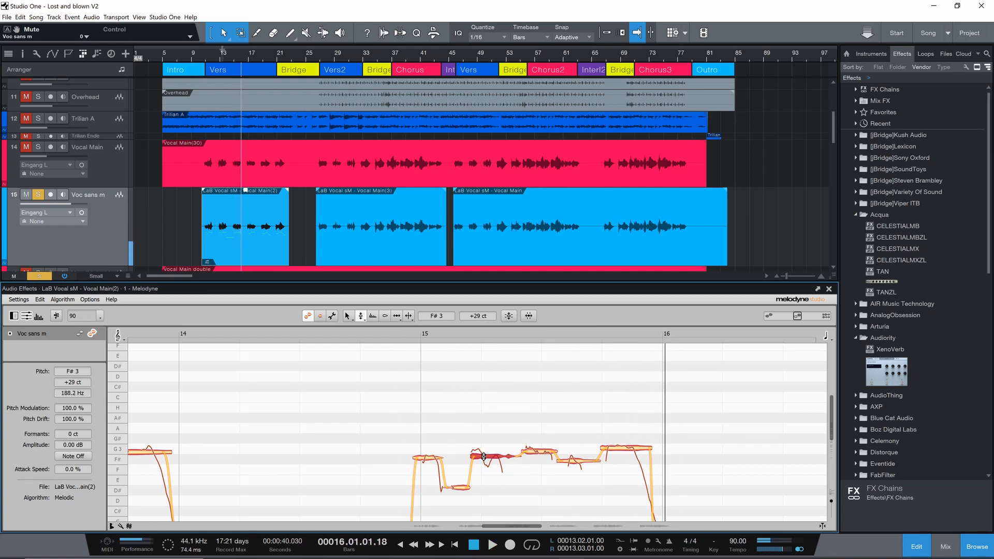
left_click_drag(480, 319, 475, 354)
left_click(396, 334)
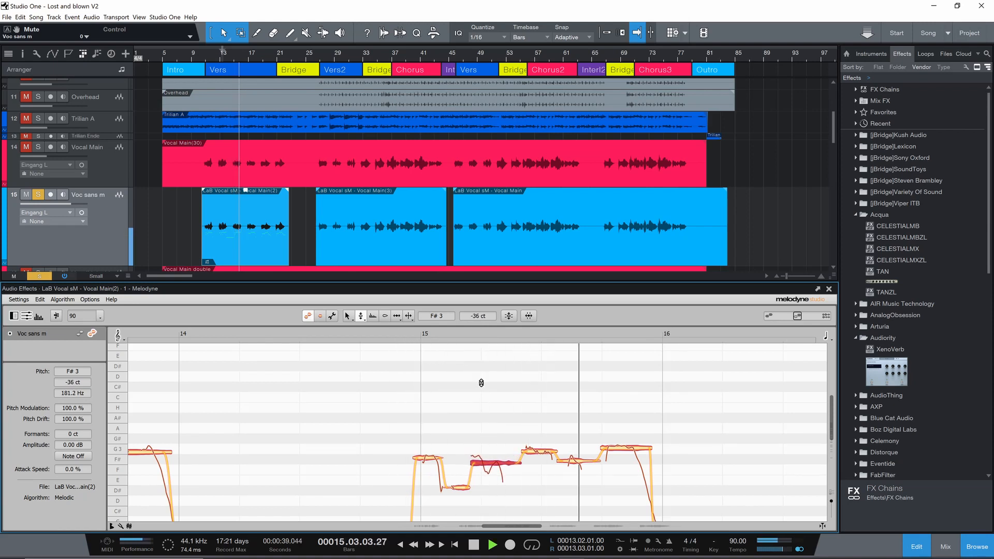
key("space")
Step: Use the Pitch Drift tool to reduce the retuned third note's pitch drift to 77%
right_click(489, 414)
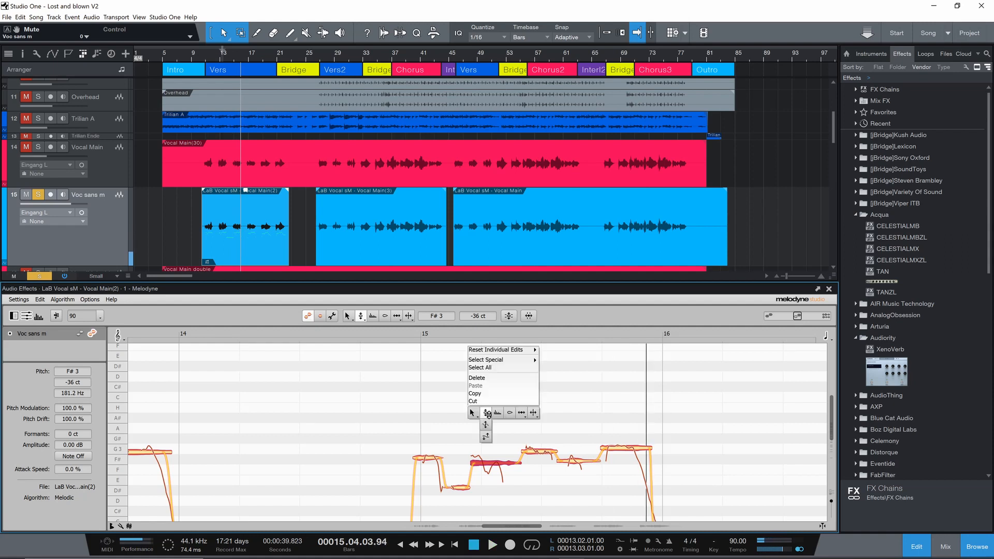
left_click(485, 440)
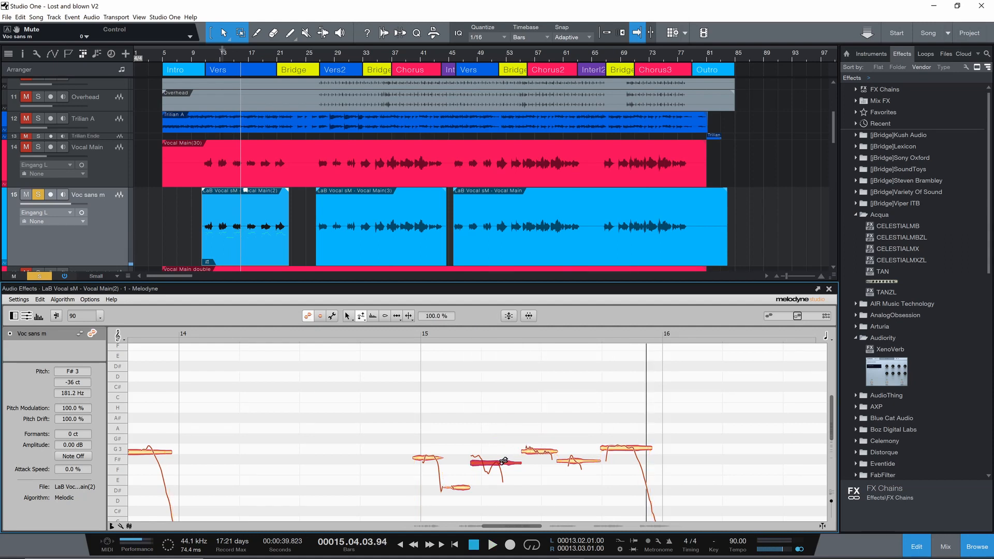
left_click_drag(500, 464, 494, 475)
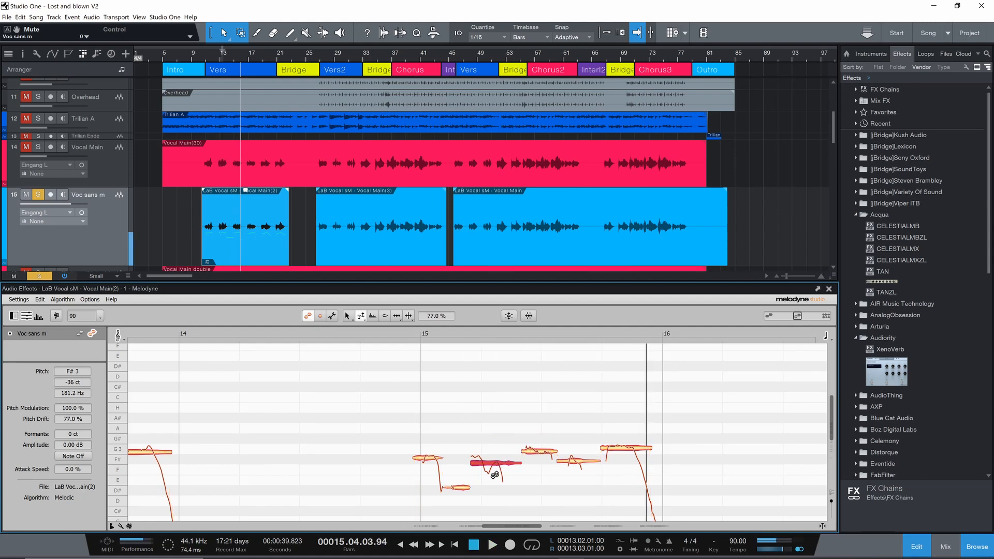
Step: Reduce the third note's pitch drift to 55%, tune it to F# 3 at -21 ct, and audition the bar 15 phrase
right_click(494, 445)
left_click(482, 379)
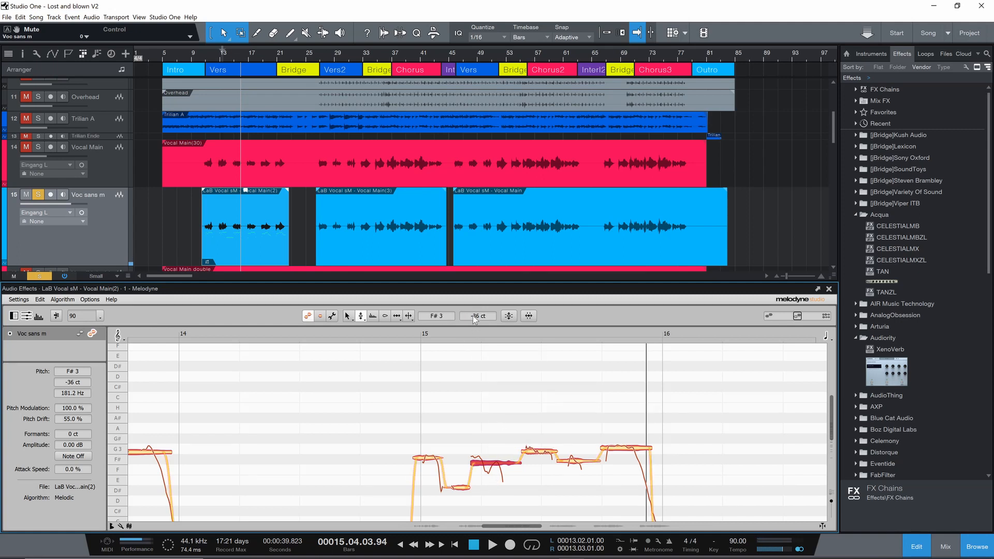
left_click_drag(474, 319, 478, 310)
left_click(392, 334)
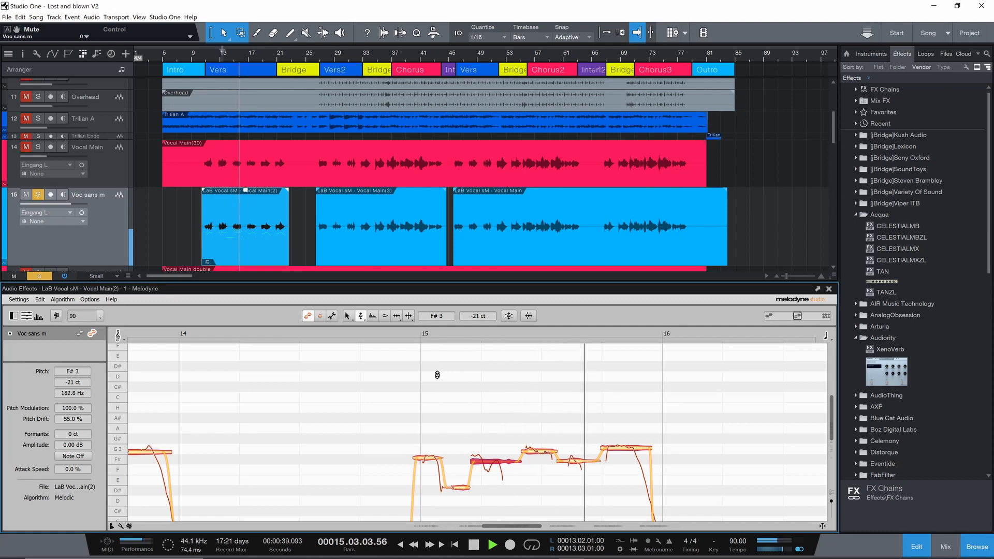
key("space")
Step: Fine-tune the final held note of the bar 15 phrase slightly lower and audition the phrase
left_click(621, 448)
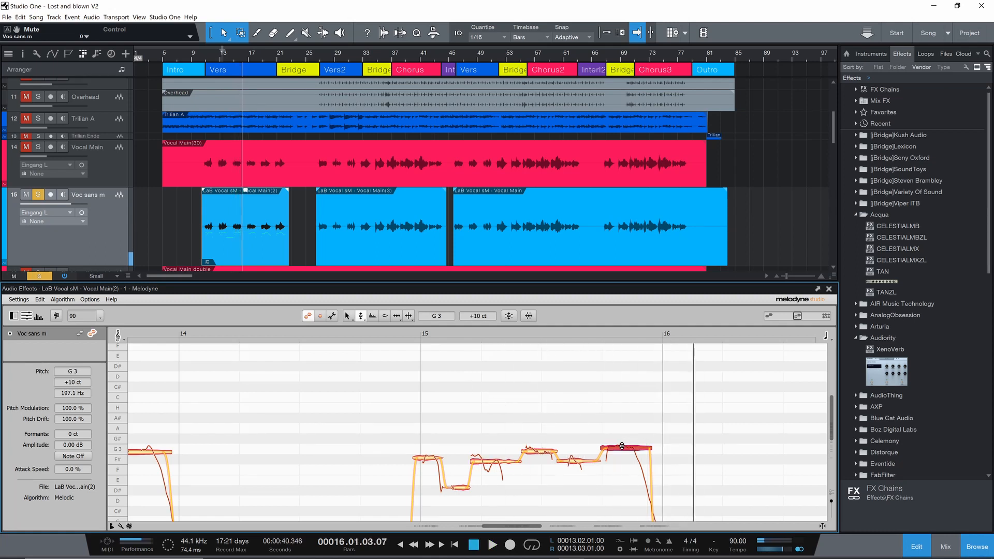
left_click_drag(476, 317, 477, 323)
double_click(405, 334)
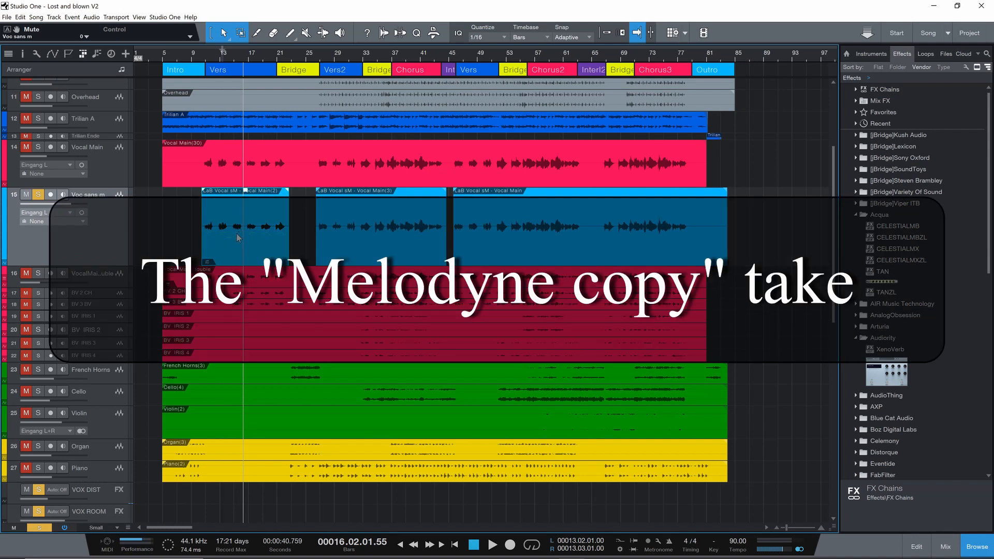
Step: Copy the first Melodyne-edited event from Voc sans m onto the Vocal Main track, shorten its end, and audition the verse in the mix
left_click_drag(243, 245, 238, 176)
left_click(37, 147)
left_click_drag(289, 171, 284, 171)
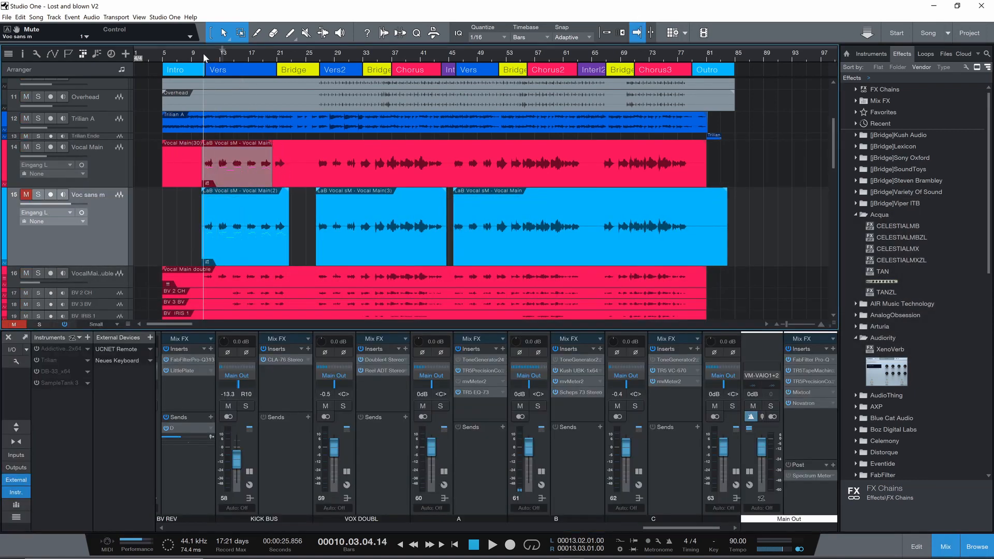
key("space")
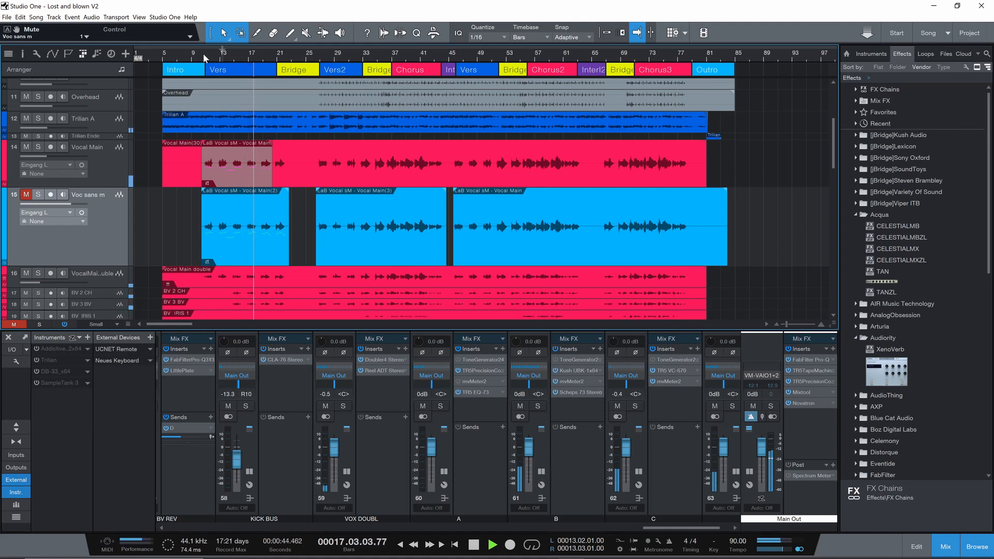
key("space")
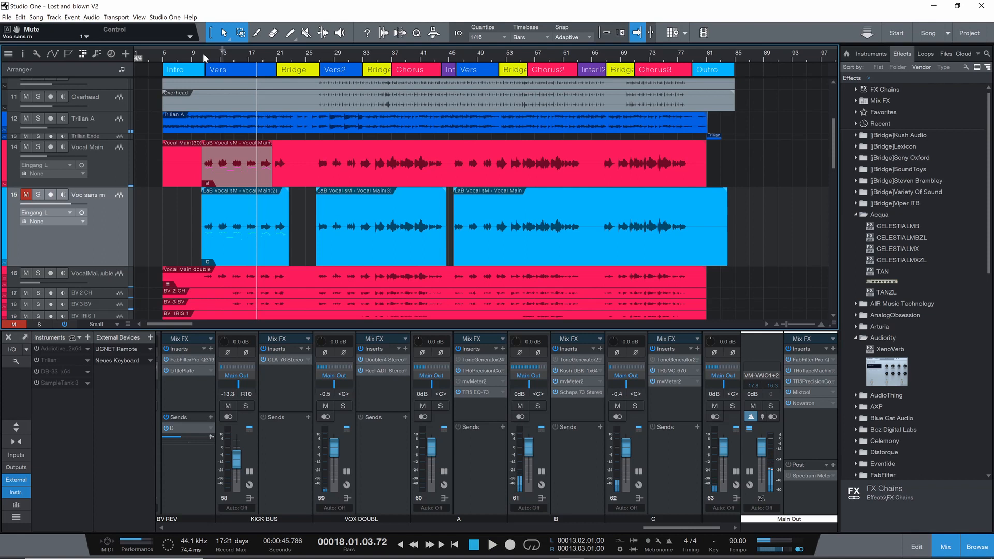